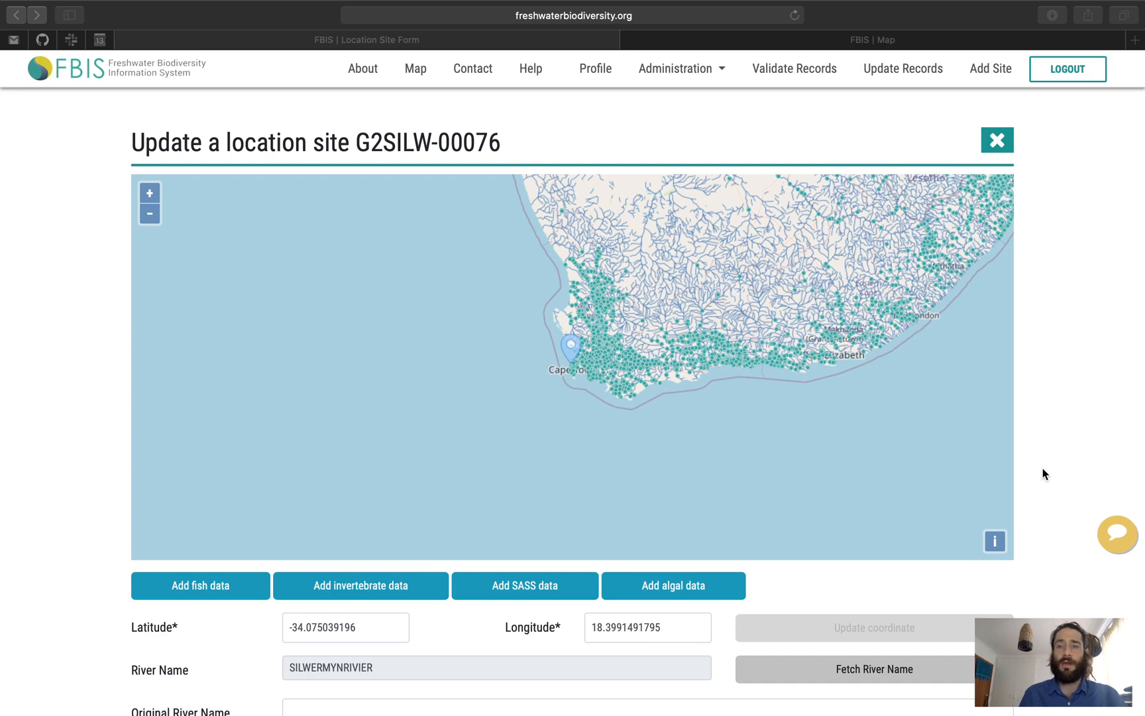
Step: Open the form for adding fish data to site G2SILW-00076 and set the sampling date to 06/14/2020
{"action": "left_click", "coordinate": [852, 40]}
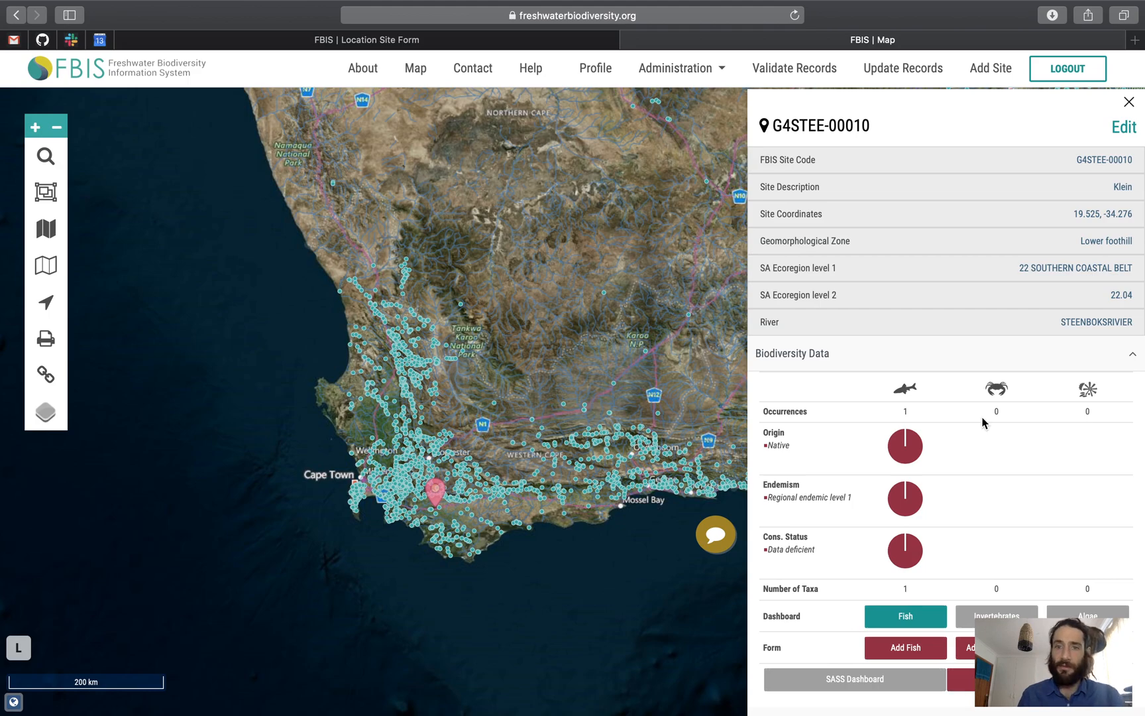
{"action": "left_click", "coordinate": [630, 40]}
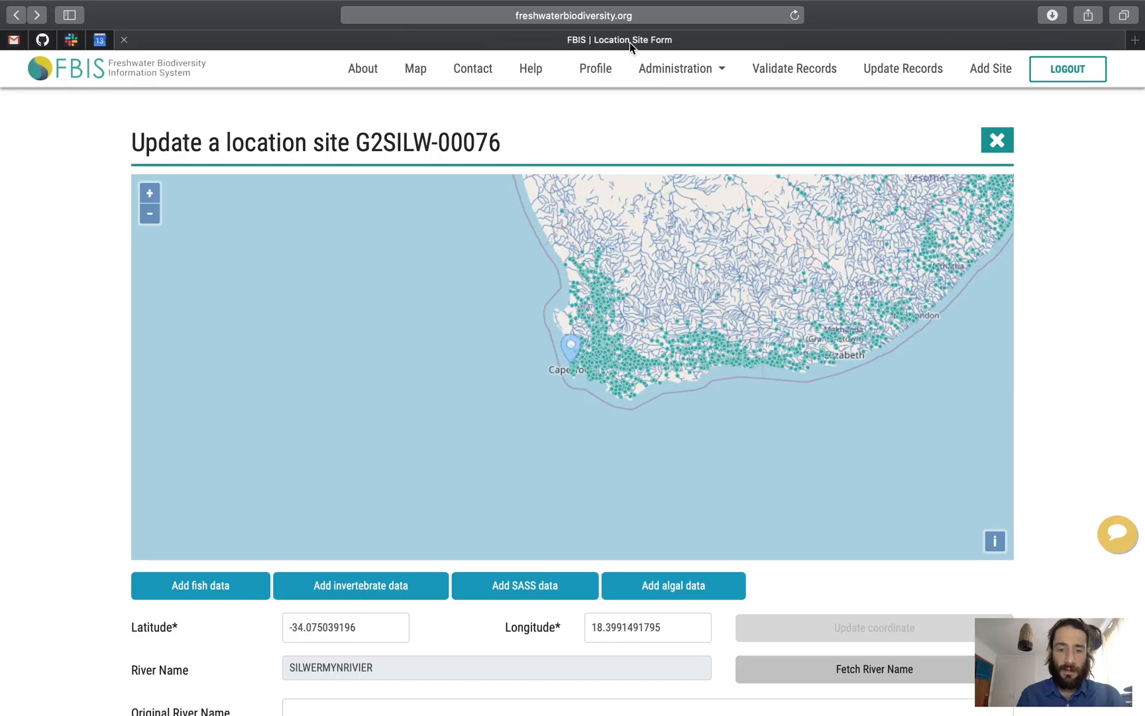
{"action": "scroll", "coordinate": [186, 676], "scroll_direction": "down", "scroll_amount": 5}
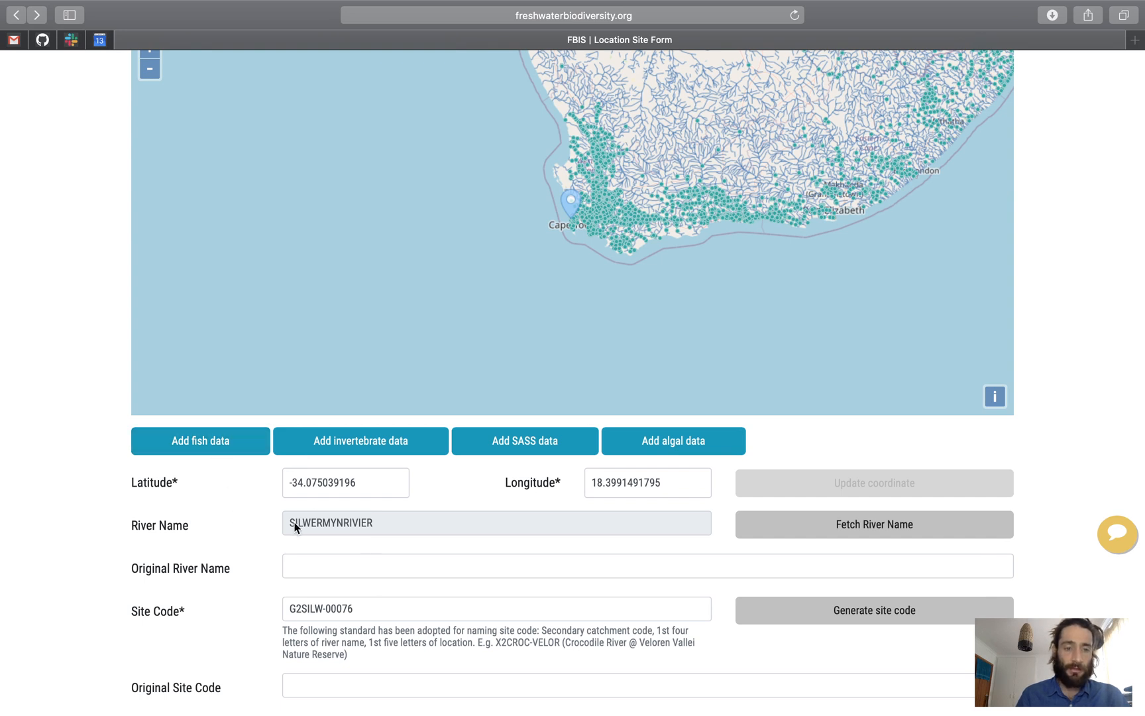
{"action": "left_click", "coordinate": [210, 444]}
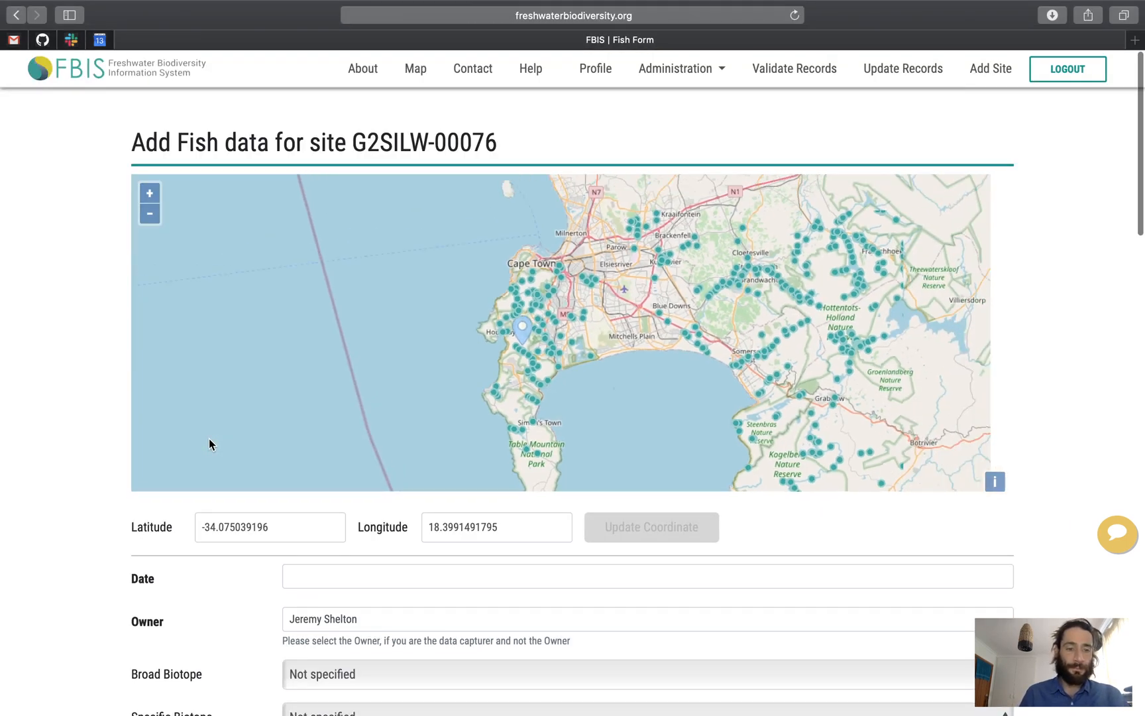
{"action": "left_click", "coordinate": [337, 578]}
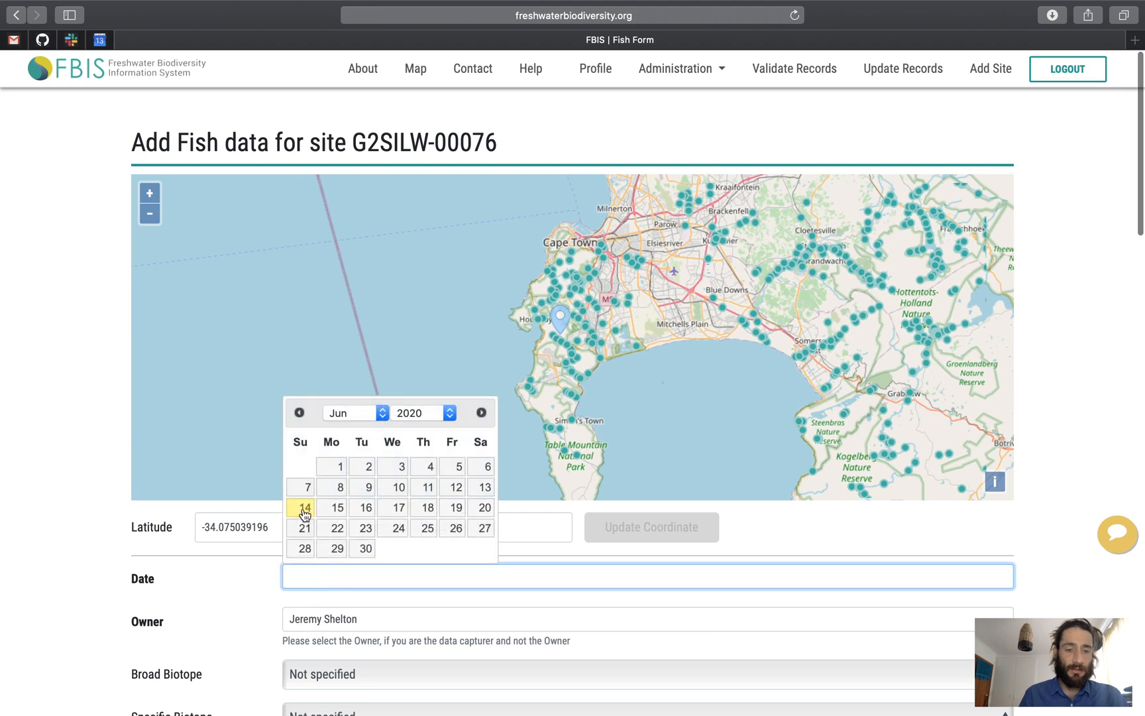
{"action": "left_click", "coordinate": [304, 508]}
Step: Set the fish record's broad biotope to Slow-Deep and its specific biotope to Pool
{"action": "scroll", "coordinate": [378, 622], "scroll_direction": "down", "scroll_amount": 3}
{"action": "scroll", "coordinate": [378, 623], "scroll_direction": "down", "scroll_amount": 2}
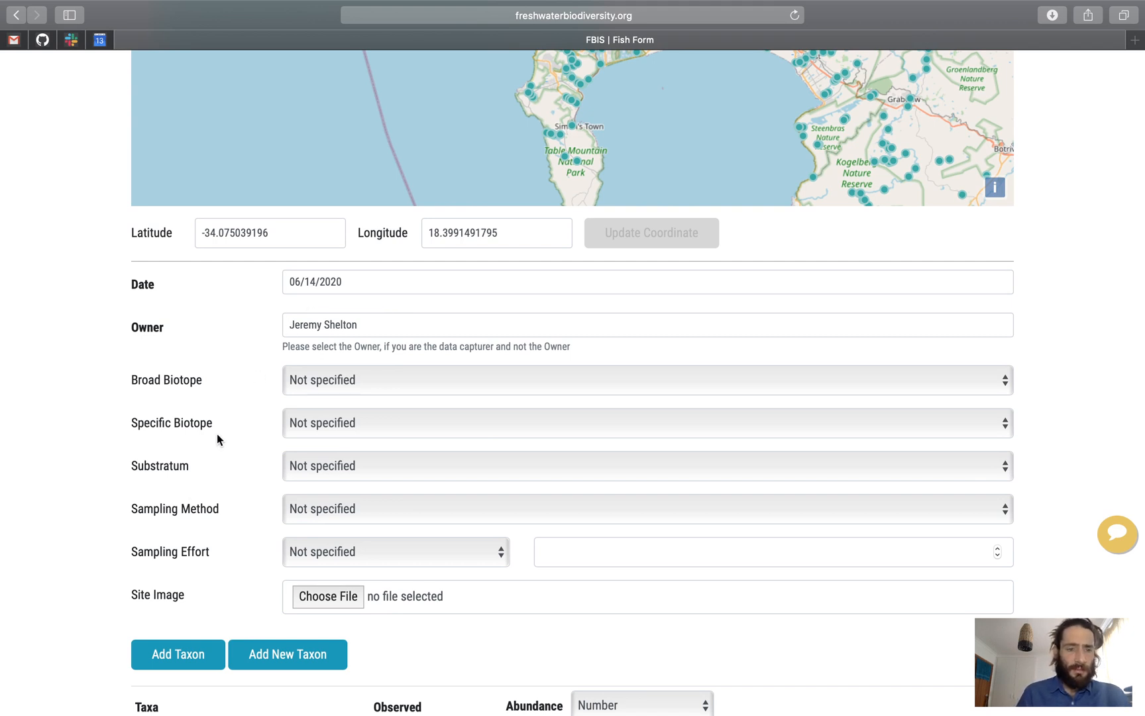
{"action": "scroll", "coordinate": [223, 560], "scroll_direction": "down", "scroll_amount": 2}
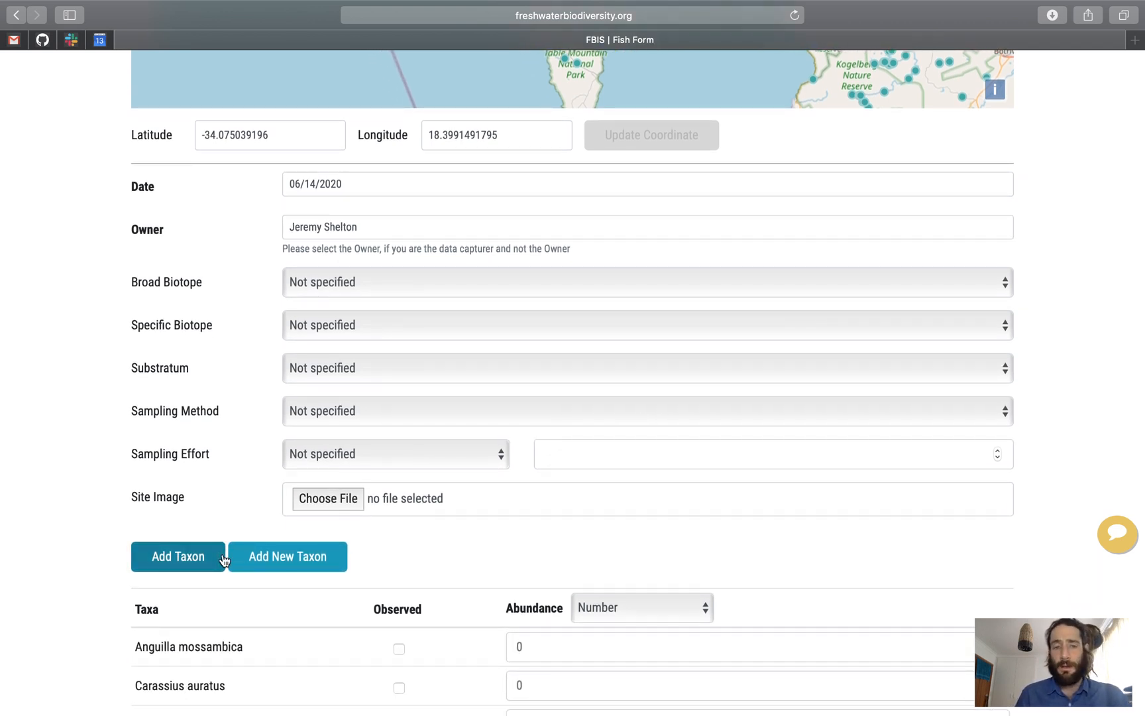
{"action": "left_click", "coordinate": [511, 284]}
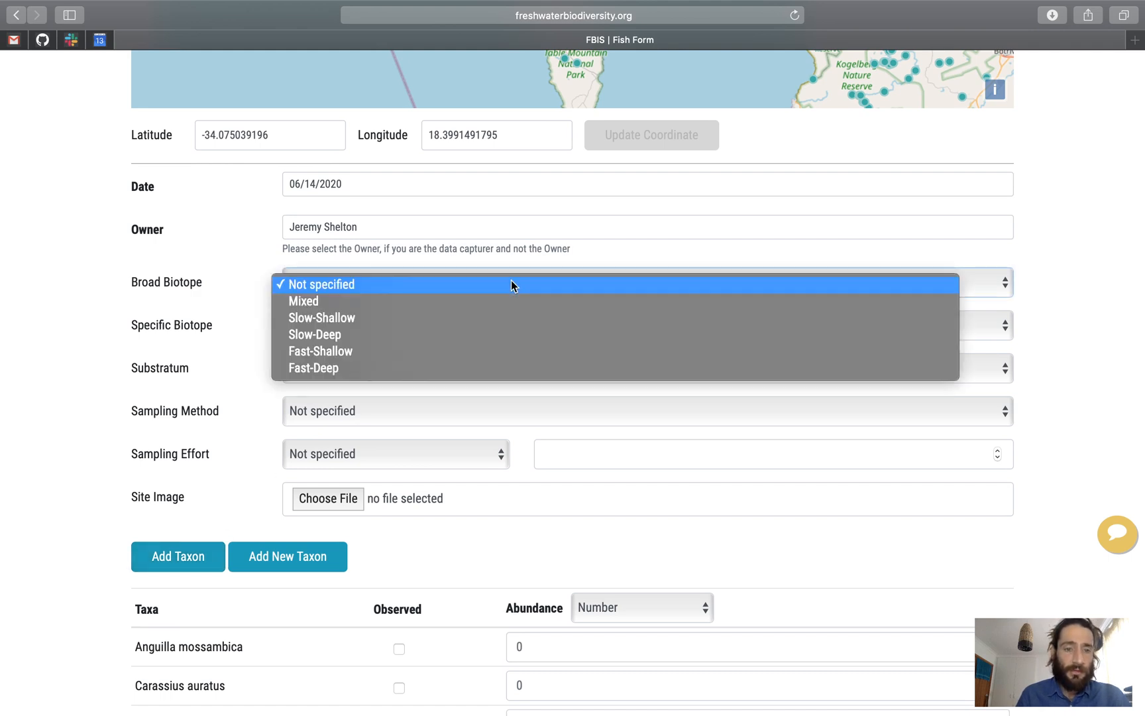
{"action": "left_click", "coordinate": [379, 335]}
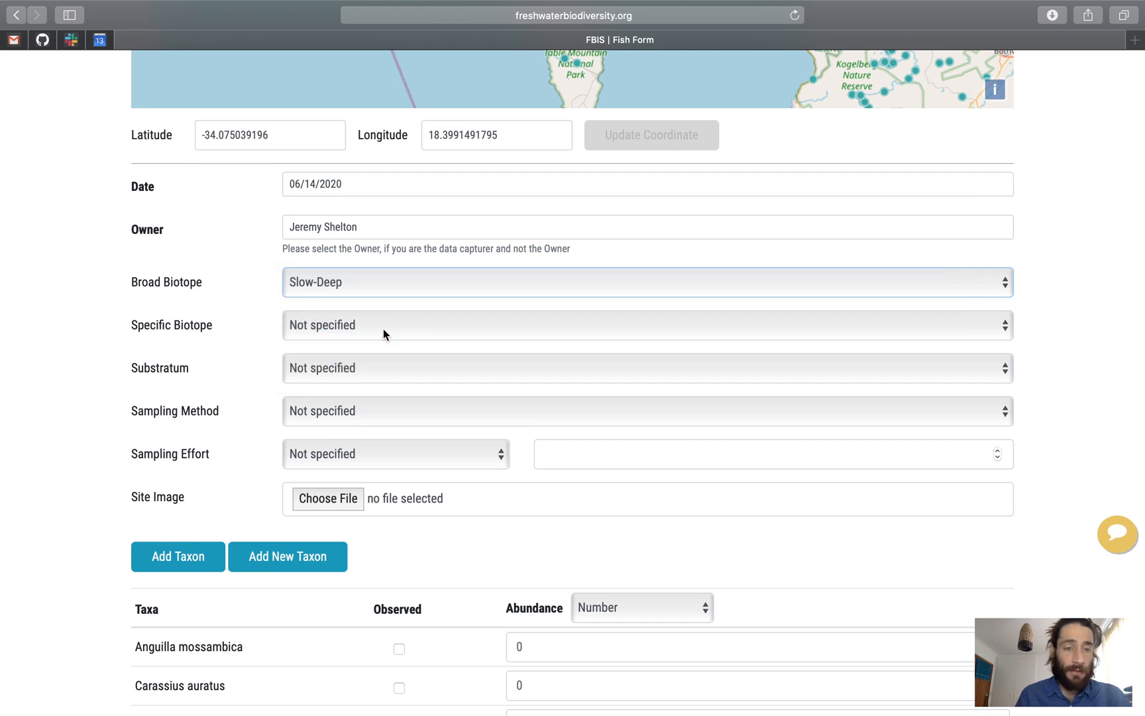
{"action": "left_click", "coordinate": [383, 328]}
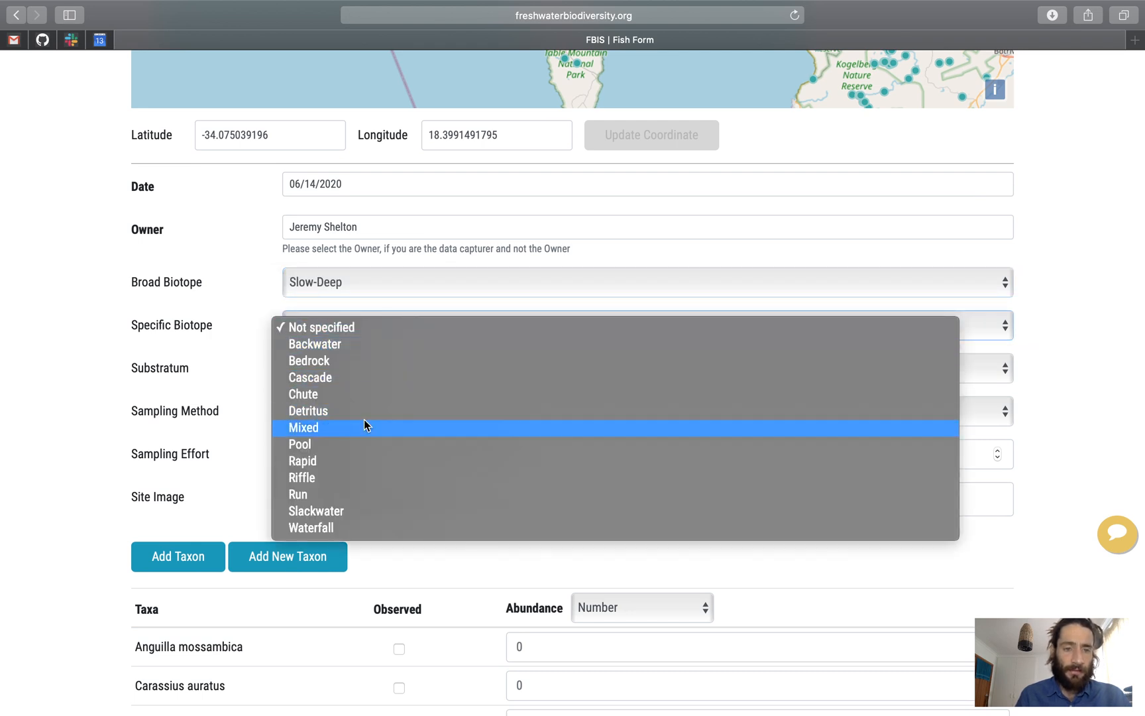
{"action": "left_click", "coordinate": [336, 446]}
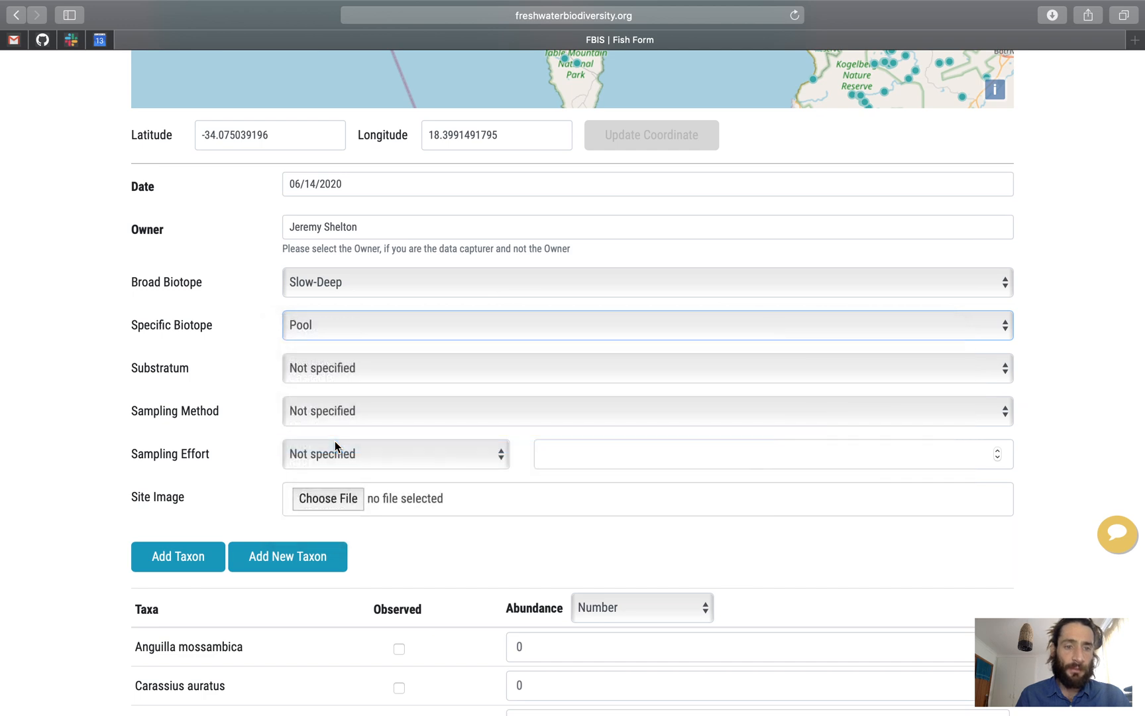
Step: Set the substratum to Cobble and the sampling method to Seine net
{"action": "left_click", "coordinate": [392, 376]}
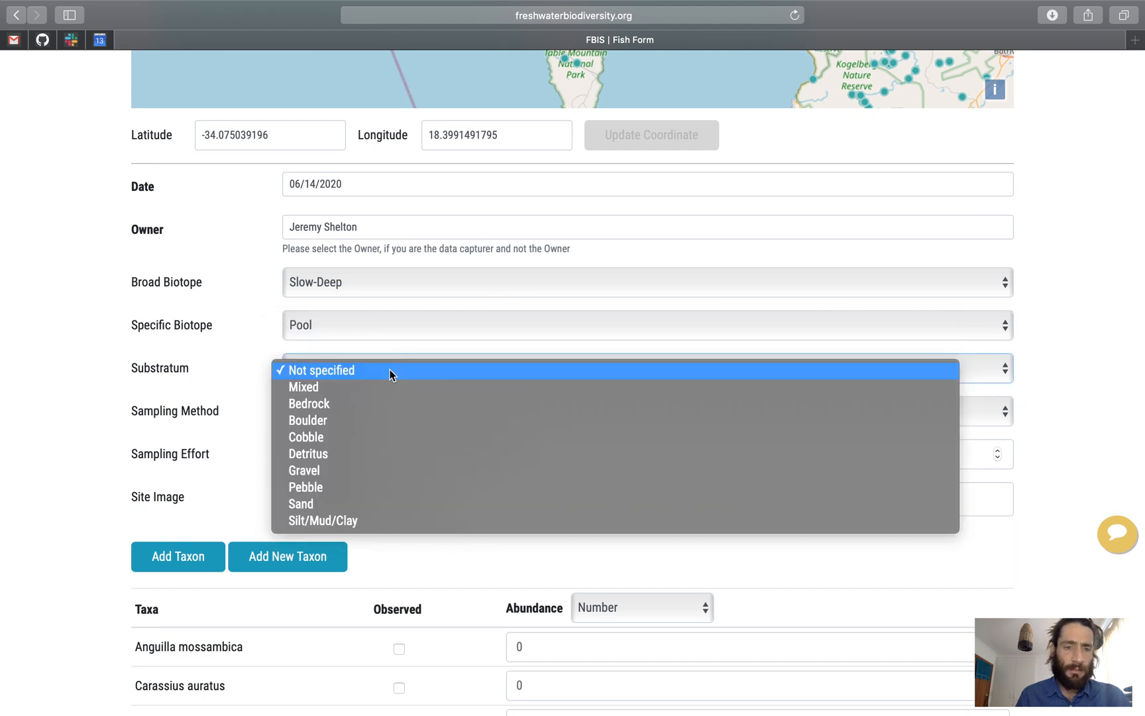
{"action": "left_click", "coordinate": [314, 436]}
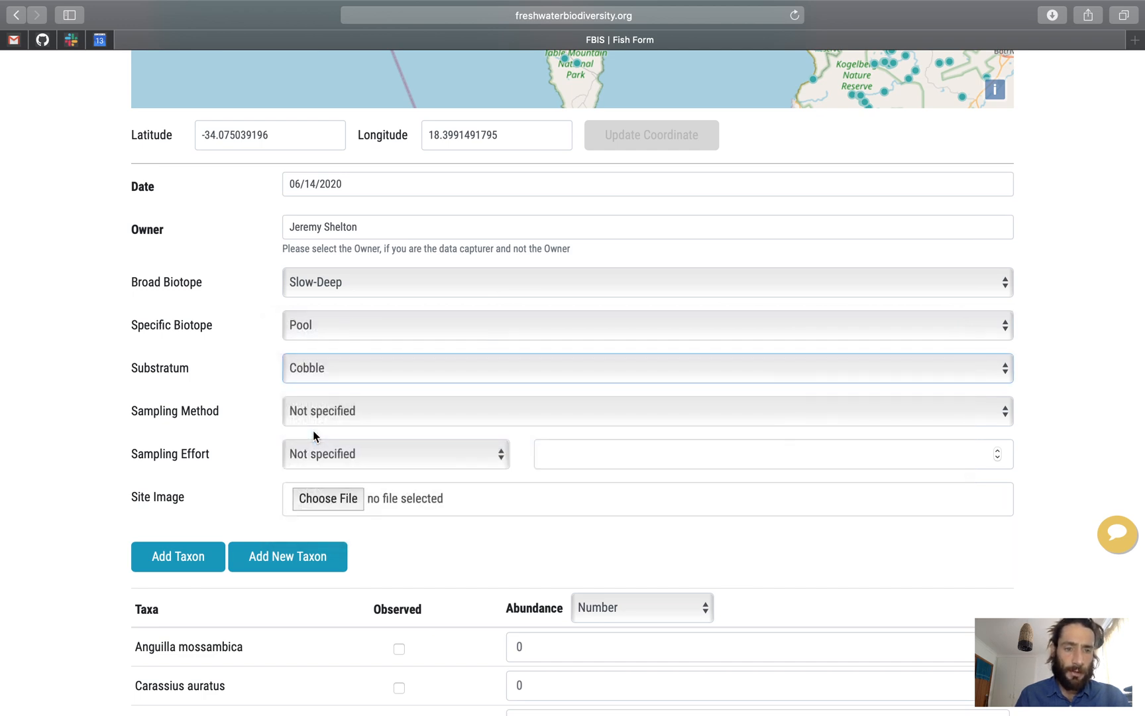
{"action": "left_click", "coordinate": [416, 411]}
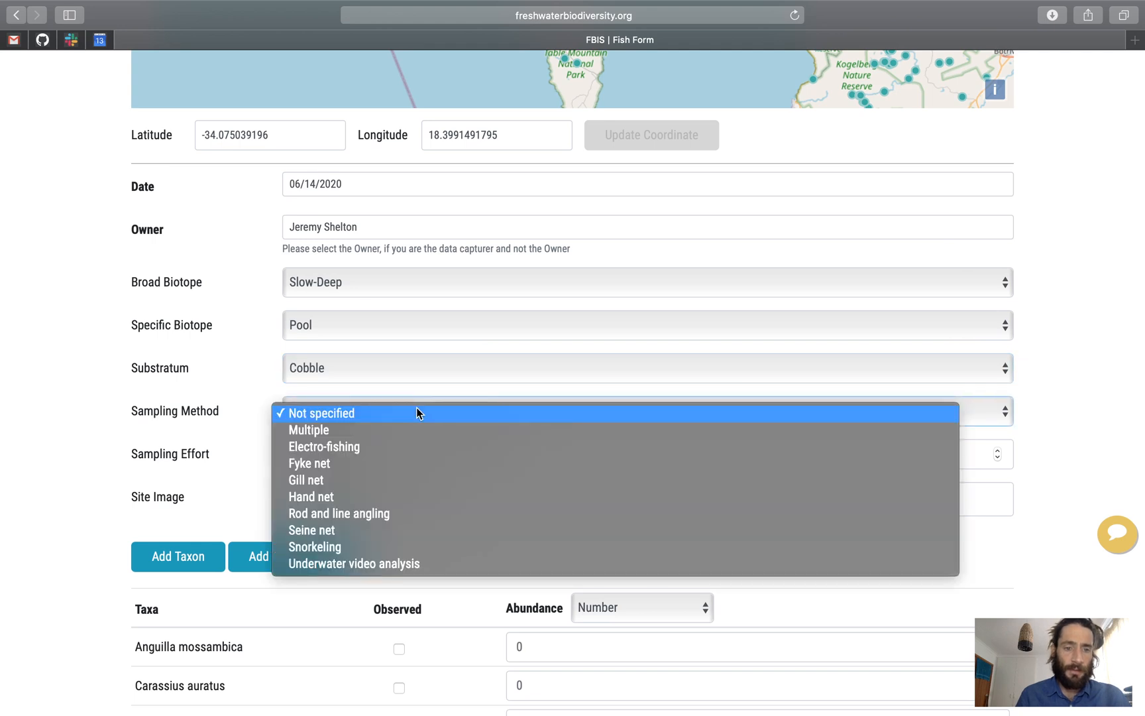
{"action": "left_click", "coordinate": [348, 531]}
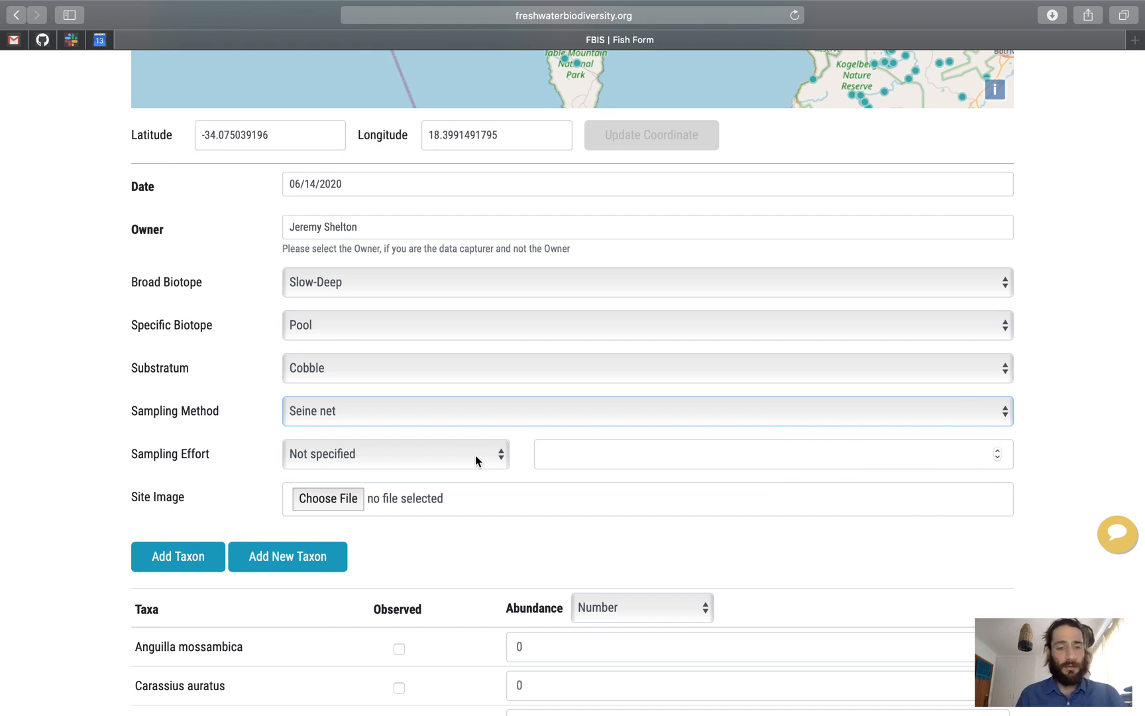
Step: Specify the sampling effort as Time (min) with a value of 5
{"action": "left_click", "coordinate": [476, 461]}
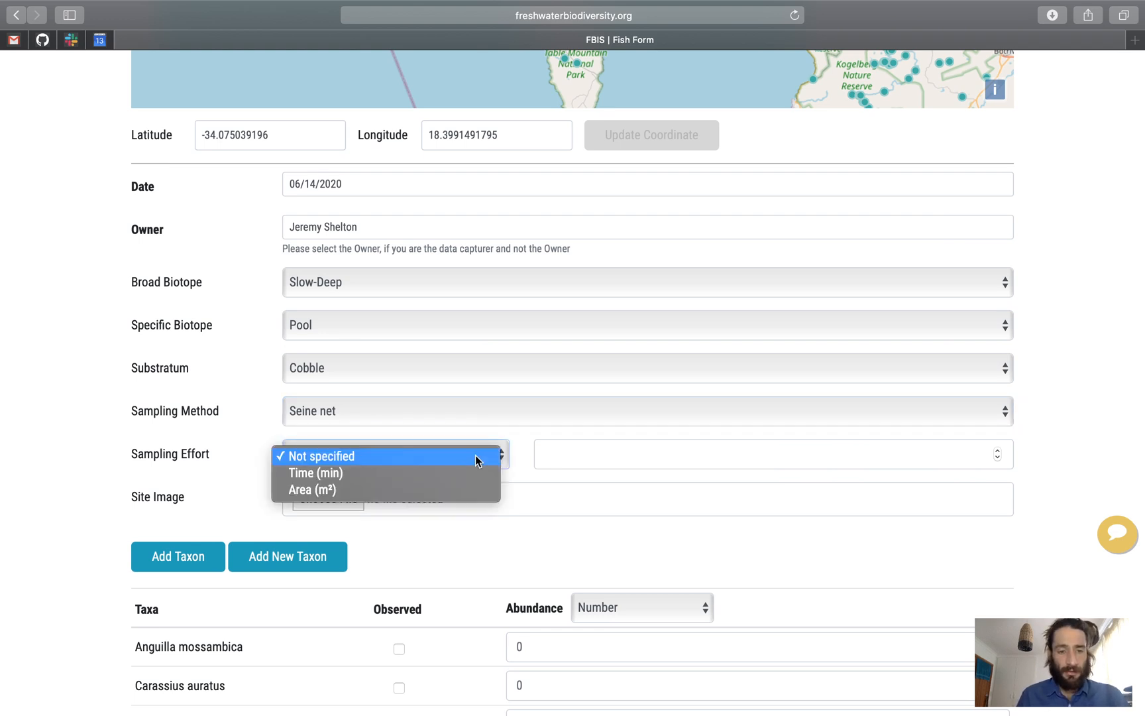
{"action": "left_click", "coordinate": [365, 473]}
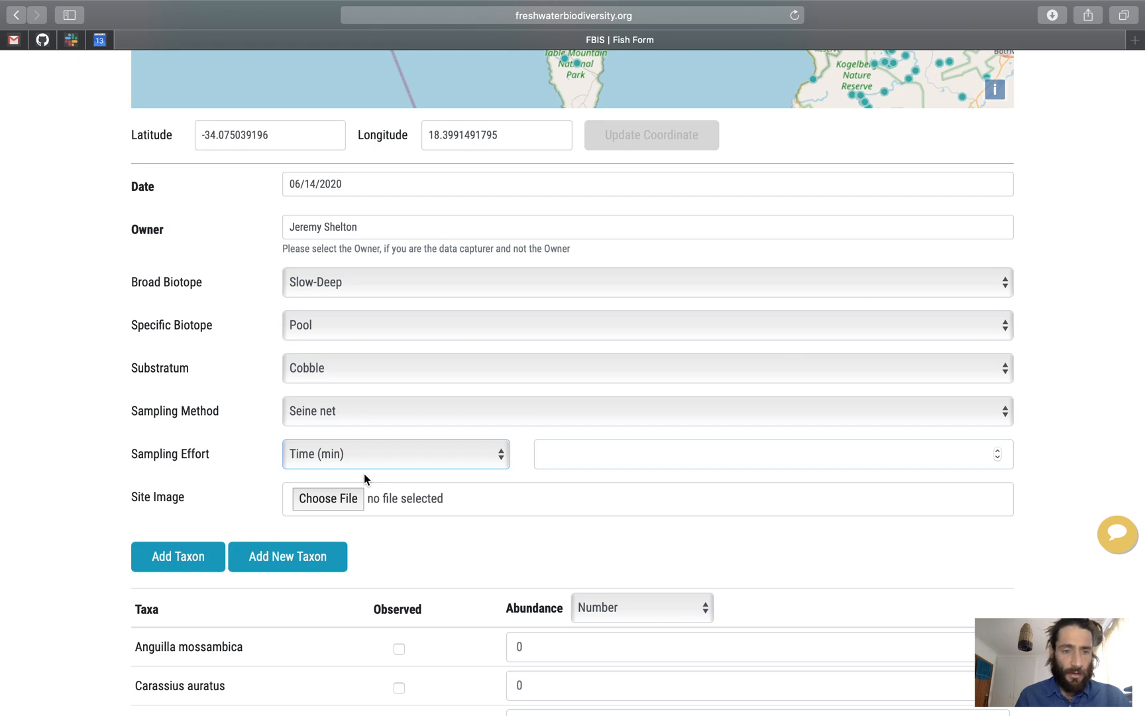
{"action": "left_click", "coordinate": [997, 451]}
{"action": "left_click", "coordinate": [997, 451]}
{"action": "left_click", "coordinate": [997, 451]}
{"action": "left_click", "coordinate": [998, 452]}
{"action": "left_click", "coordinate": [998, 451]}
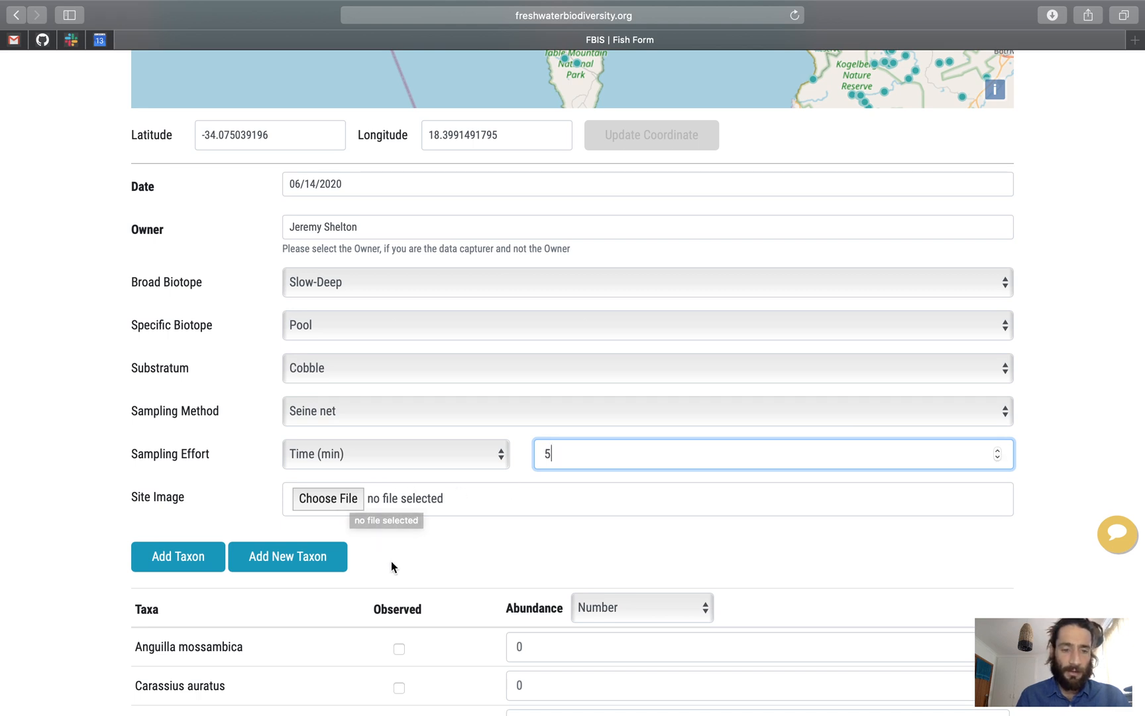
Step: Mark Galaxias zebratus as observed in the taxa list and set its abundance to 3
{"action": "scroll", "coordinate": [391, 561], "scroll_direction": "down", "scroll_amount": 1}
{"action": "scroll", "coordinate": [391, 562], "scroll_direction": "down", "scroll_amount": 10}
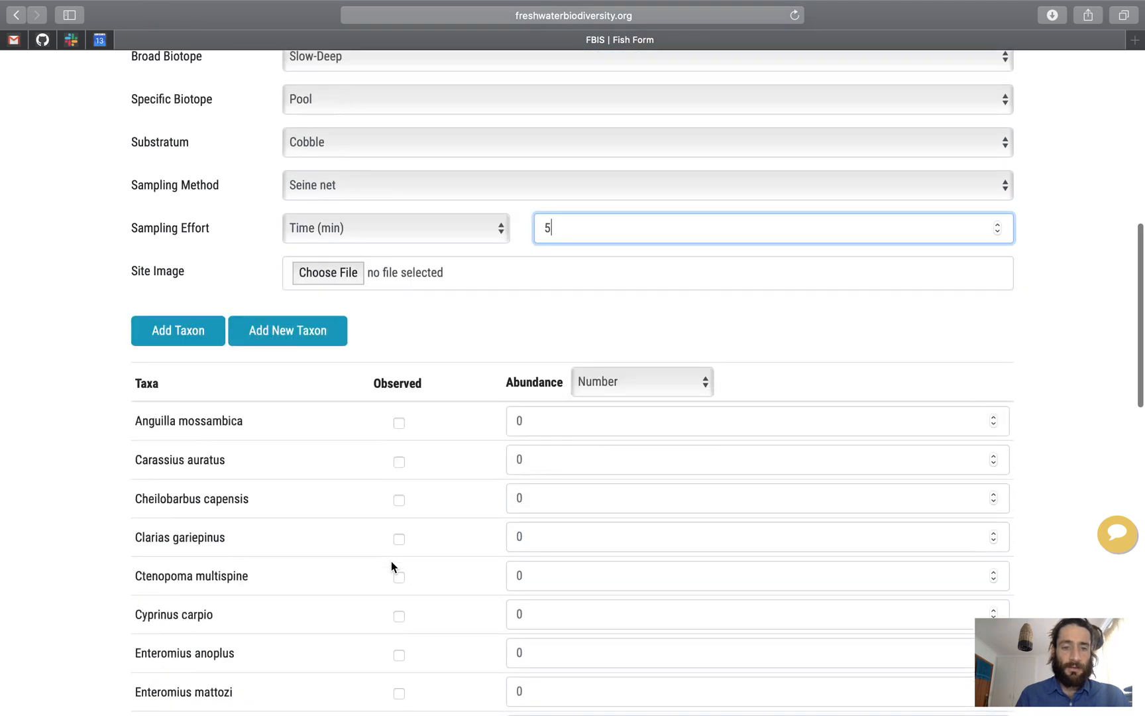
{"action": "left_click", "coordinate": [91, 260]}
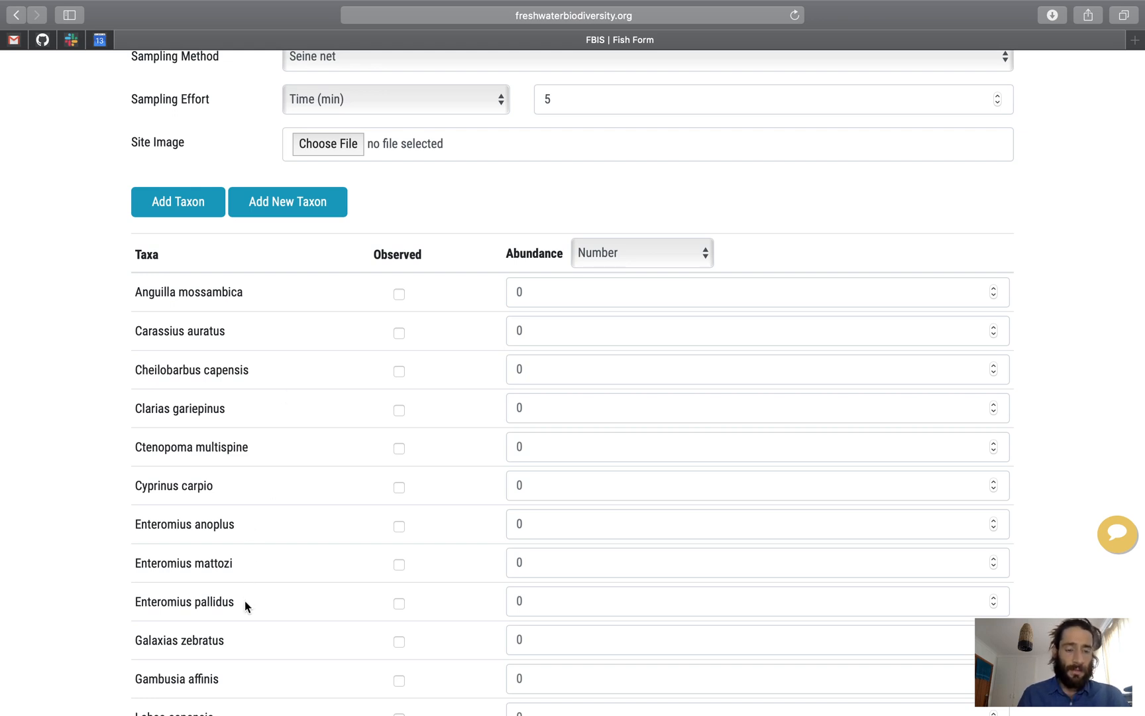
{"action": "scroll", "coordinate": [245, 601], "scroll_direction": "down", "scroll_amount": 1}
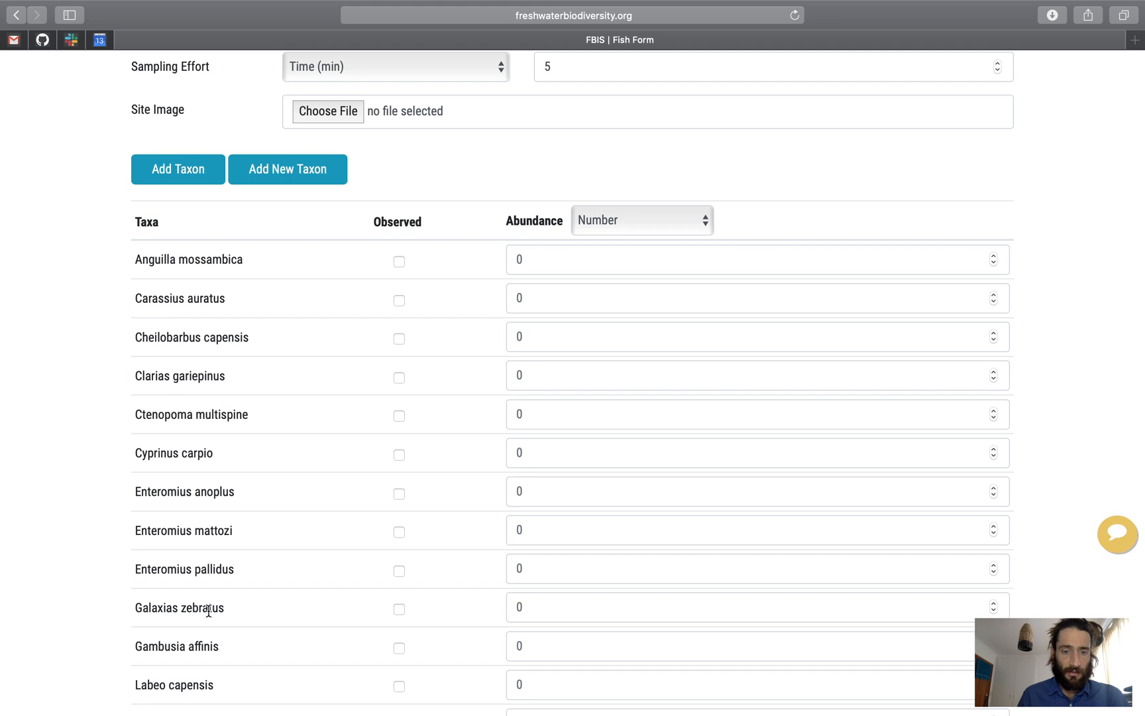
{"action": "left_click", "coordinate": [400, 609]}
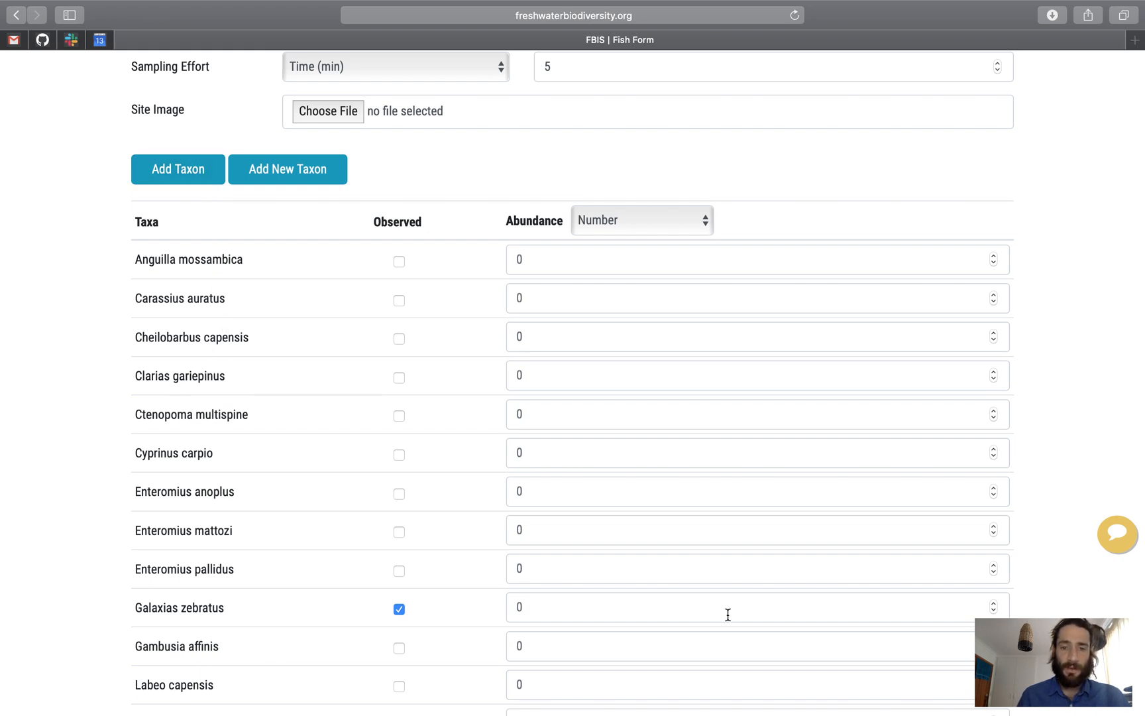
{"action": "left_click", "coordinate": [994, 604]}
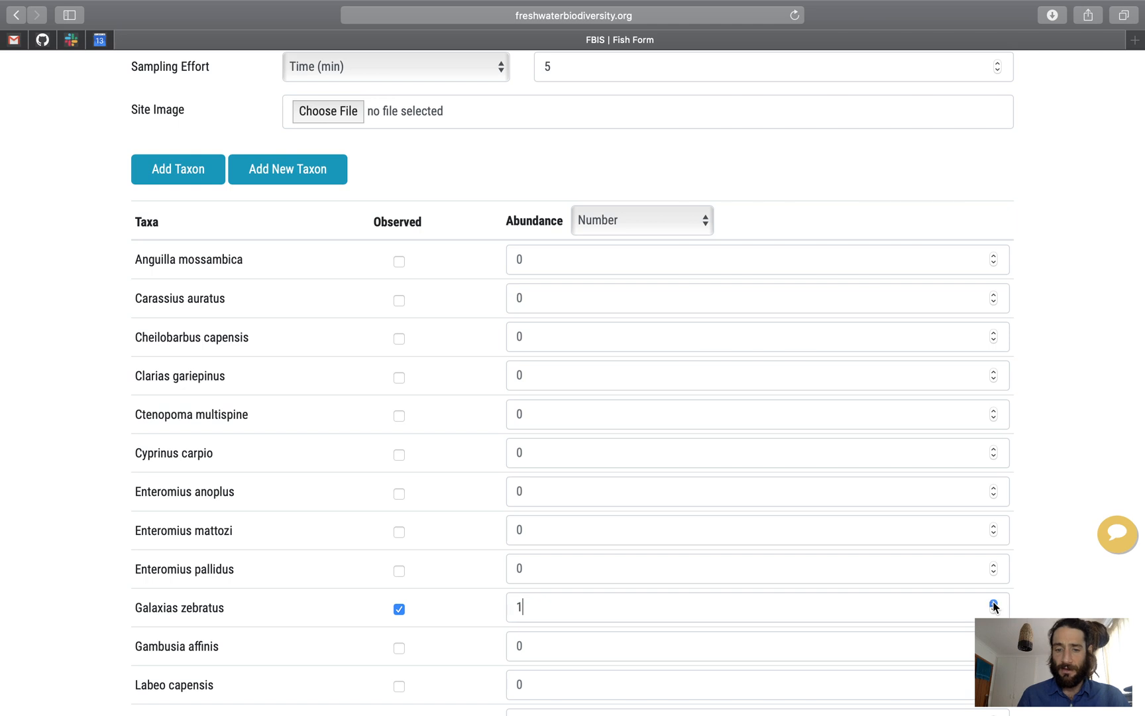
{"action": "left_click", "coordinate": [993, 604]}
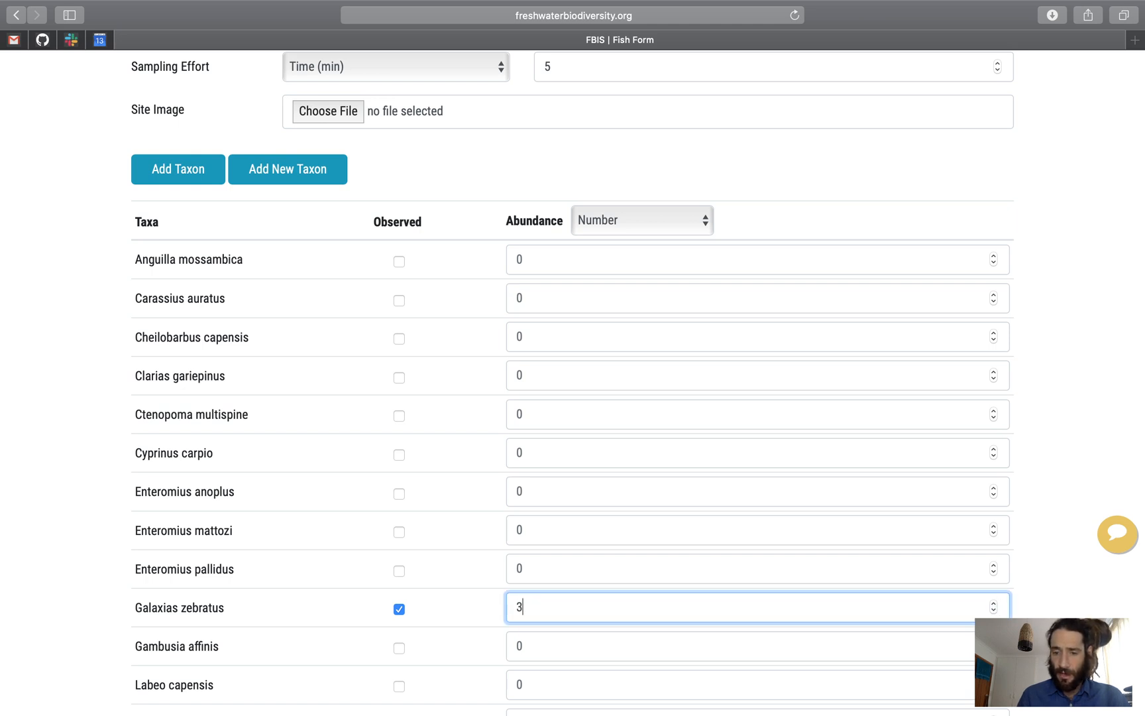
Step: Agree to the data being shared via the FBIS platform and submit the fish form
{"action": "scroll", "coordinate": [1019, 615], "scroll_direction": "down", "scroll_amount": 7}
{"action": "scroll", "coordinate": [889, 627], "scroll_direction": "down", "scroll_amount": 7}
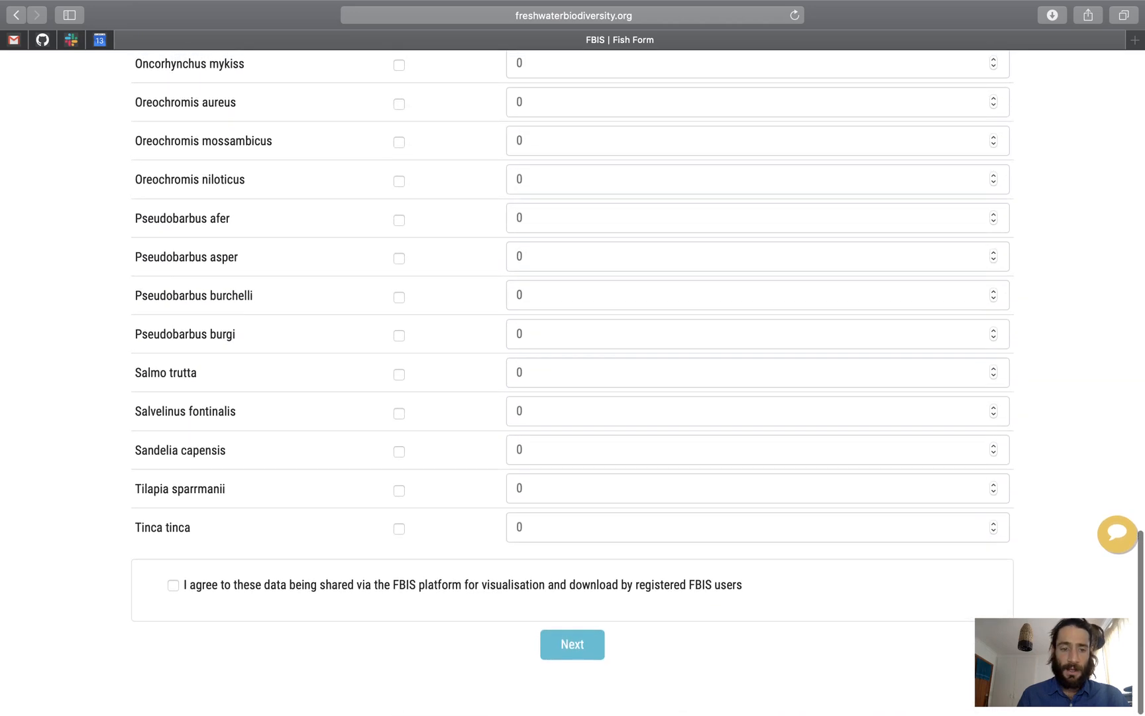
{"action": "left_click", "coordinate": [173, 586]}
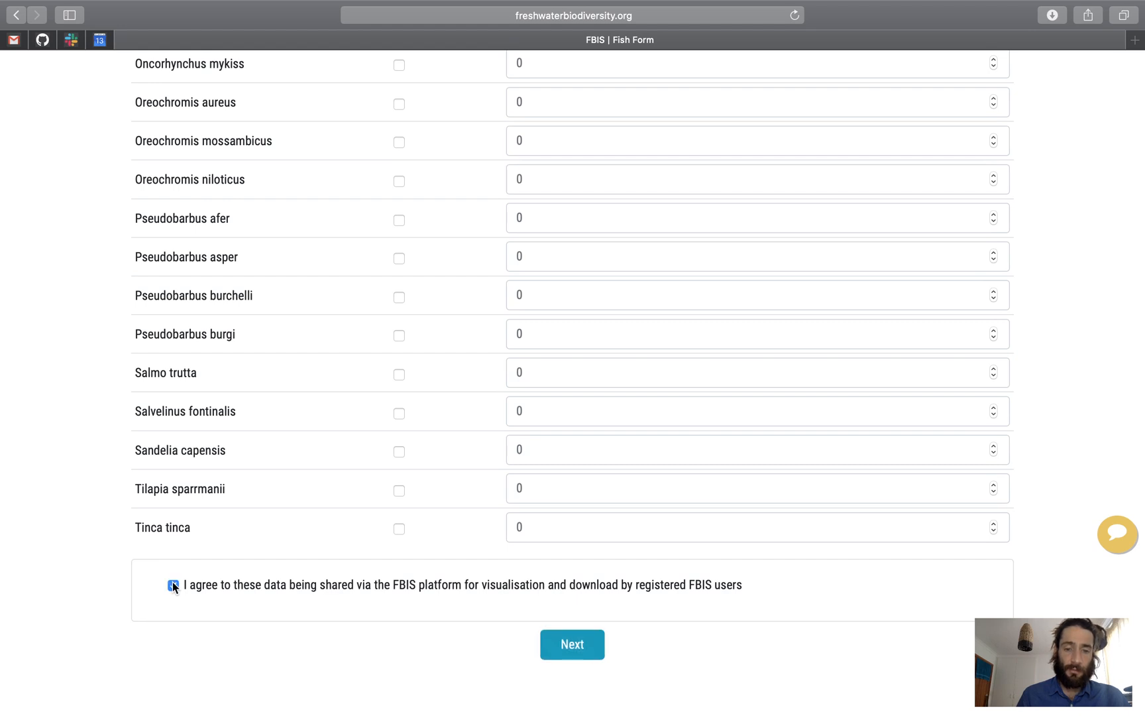
{"action": "left_click", "coordinate": [573, 644]}
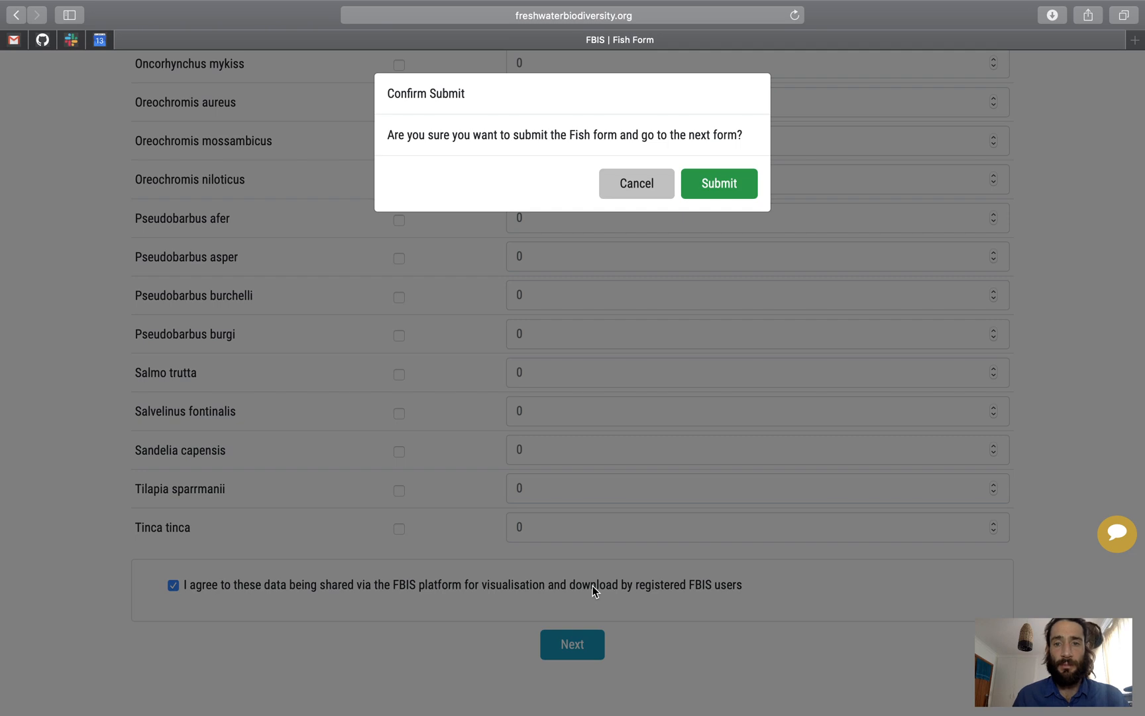
{"action": "left_click", "coordinate": [729, 187]}
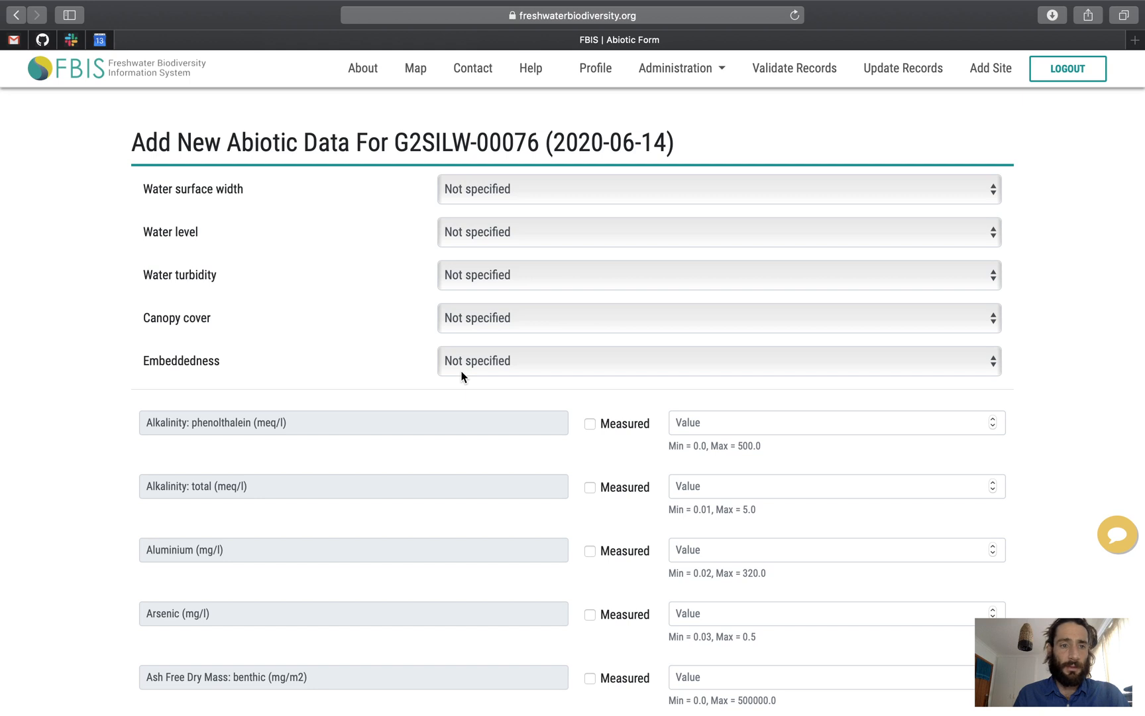
Step: Set the abiotic record's water surface width to 1-2 m and its water level to Moderate flow
{"action": "left_click", "coordinate": [525, 191]}
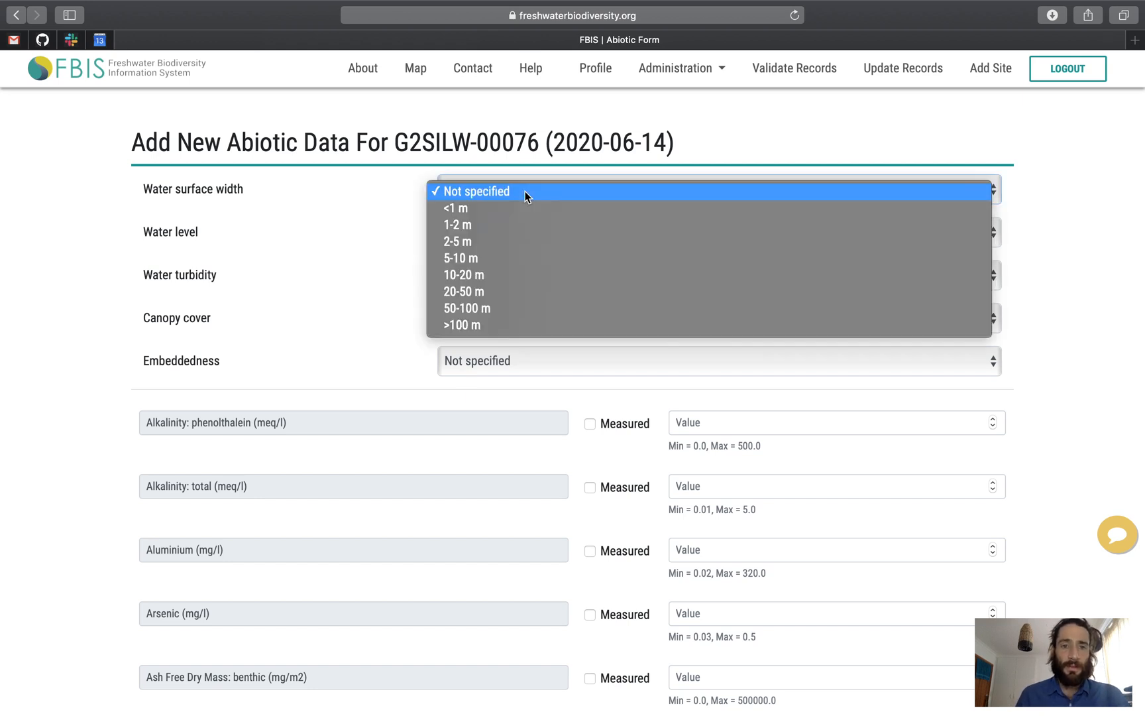
{"action": "left_click", "coordinate": [482, 224]}
{"action": "left_click", "coordinate": [490, 234]}
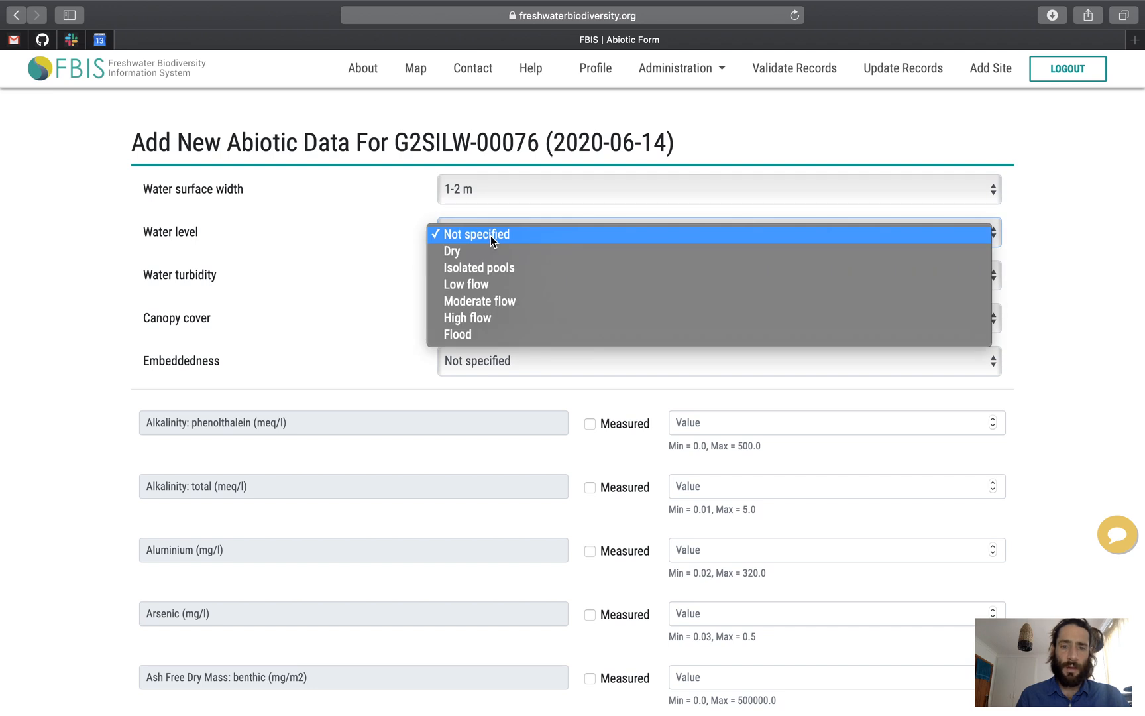
{"action": "left_click", "coordinate": [479, 302]}
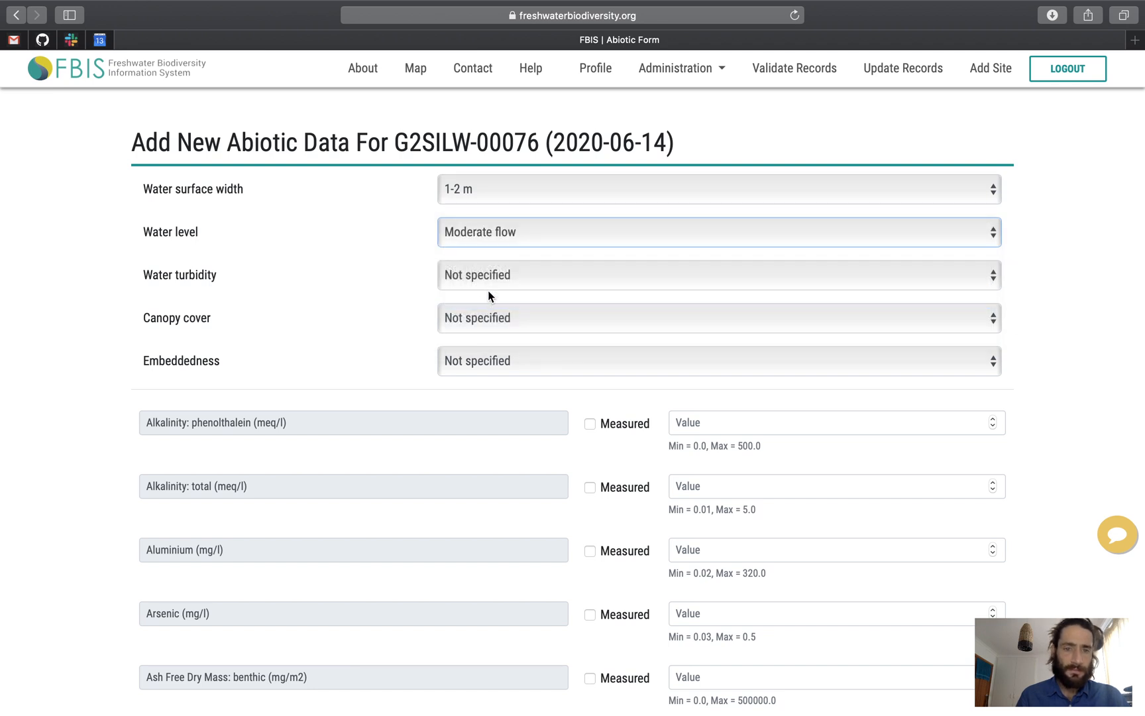
Step: Set the water turbidity to Clear and the canopy cover to Open
{"action": "left_click", "coordinate": [502, 277]}
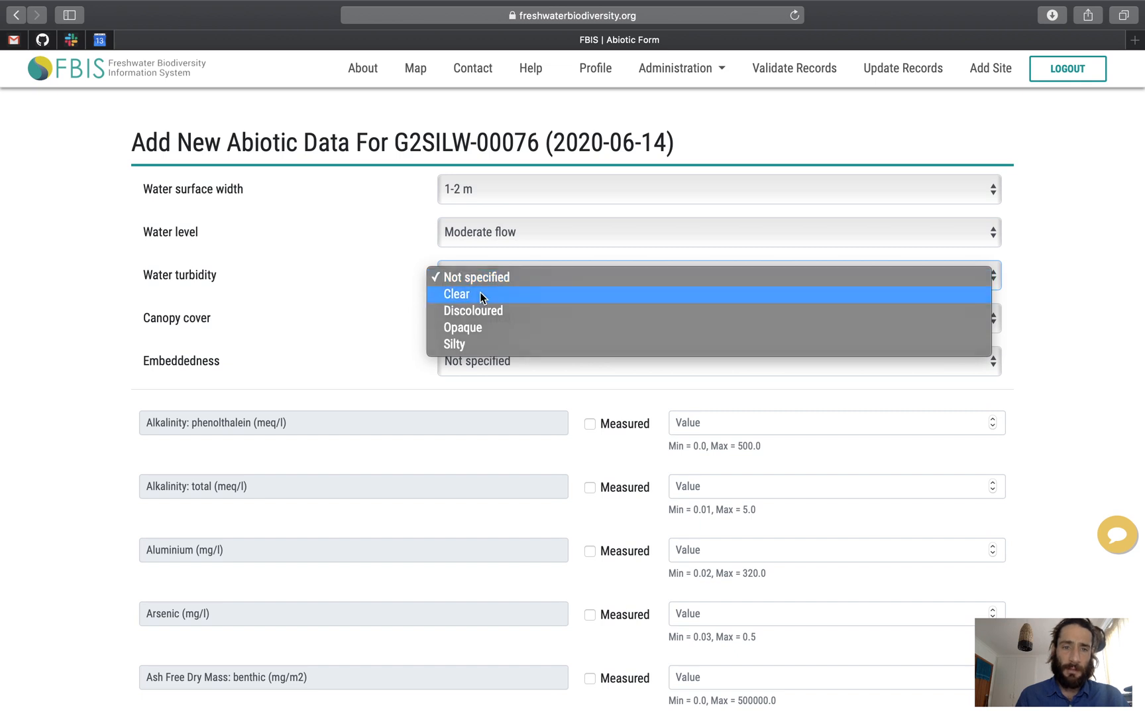
{"action": "left_click", "coordinate": [480, 293]}
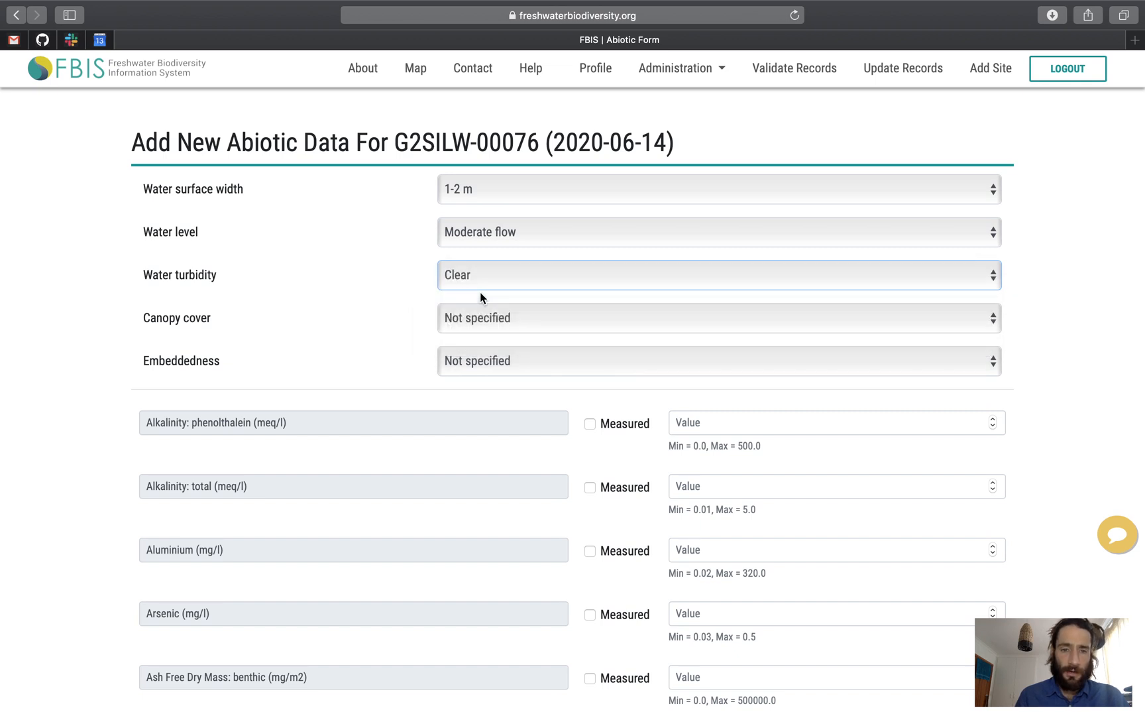
{"action": "left_click", "coordinate": [488, 320]}
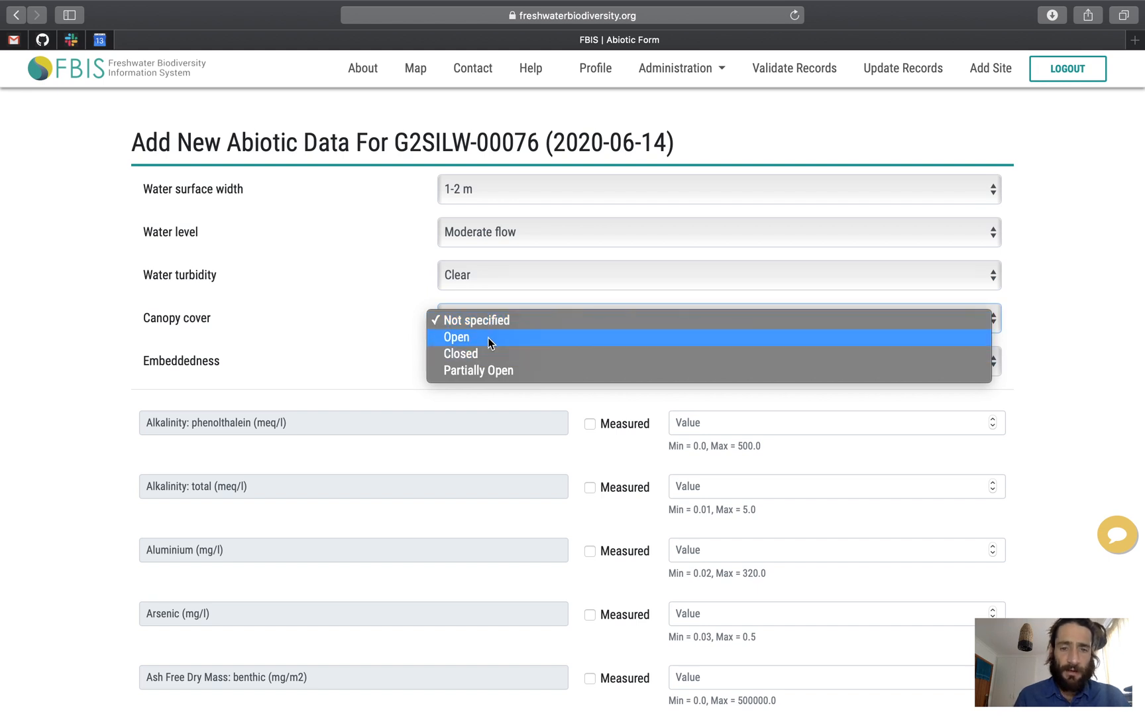
{"action": "left_click", "coordinate": [488, 338]}
Step: Check the available embeddedness options and keep the setting at Not specified
{"action": "left_click", "coordinate": [520, 363]}
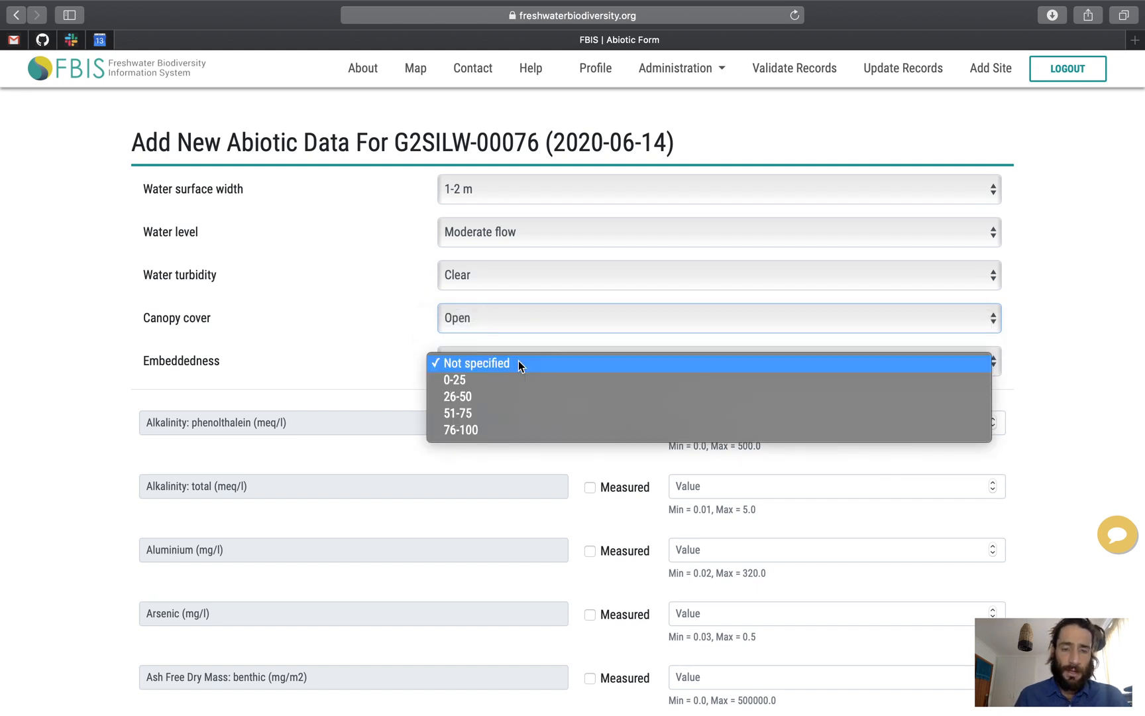
{"action": "left_click", "coordinate": [520, 363]}
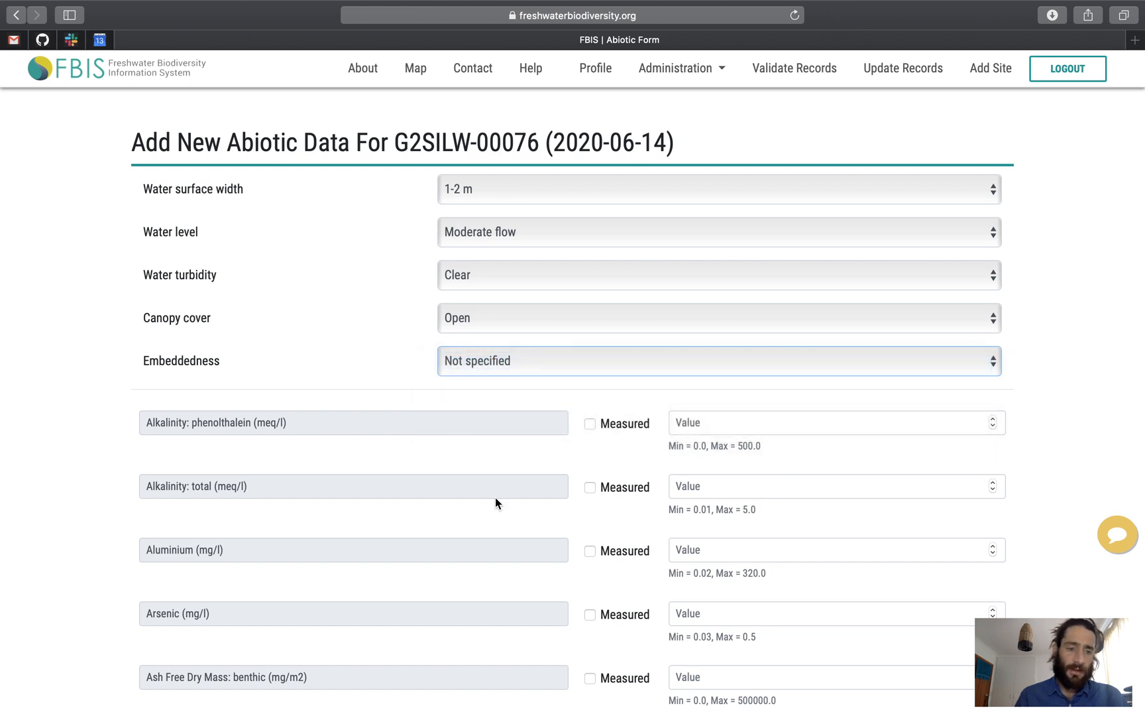
Step: Try marking the phenolthalein alkalinity parameter as measured, and clear the mark again
{"action": "scroll", "coordinate": [495, 498], "scroll_direction": "down", "scroll_amount": 3}
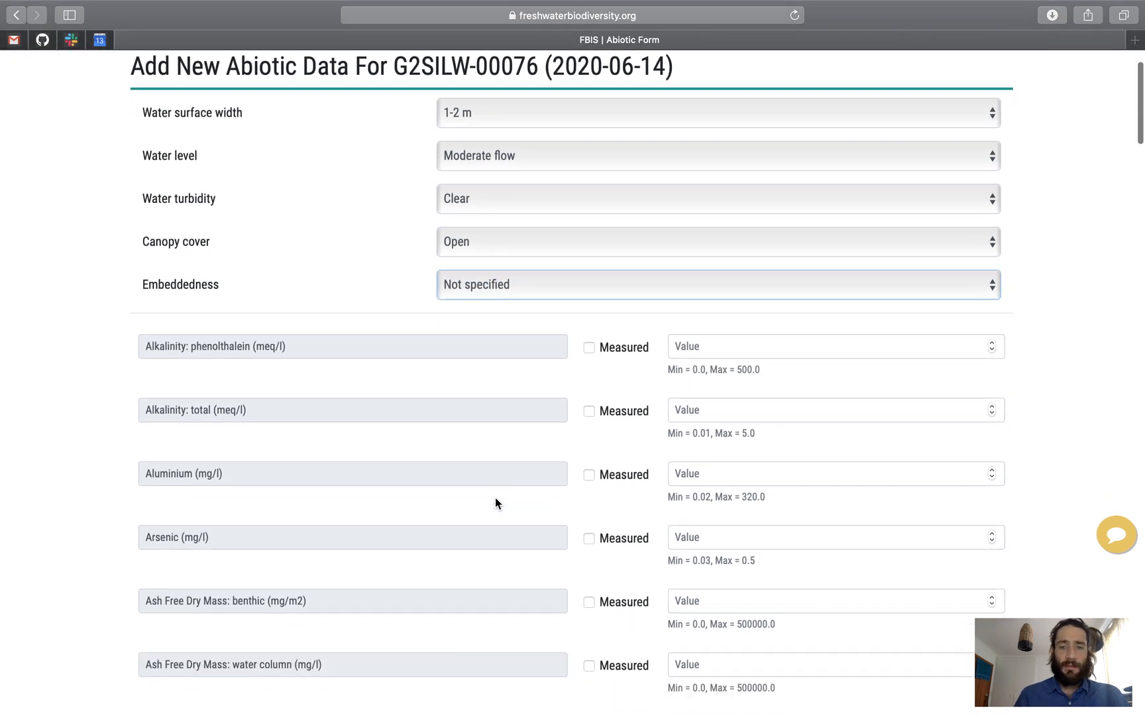
{"action": "scroll", "coordinate": [496, 499], "scroll_direction": "down", "scroll_amount": 5}
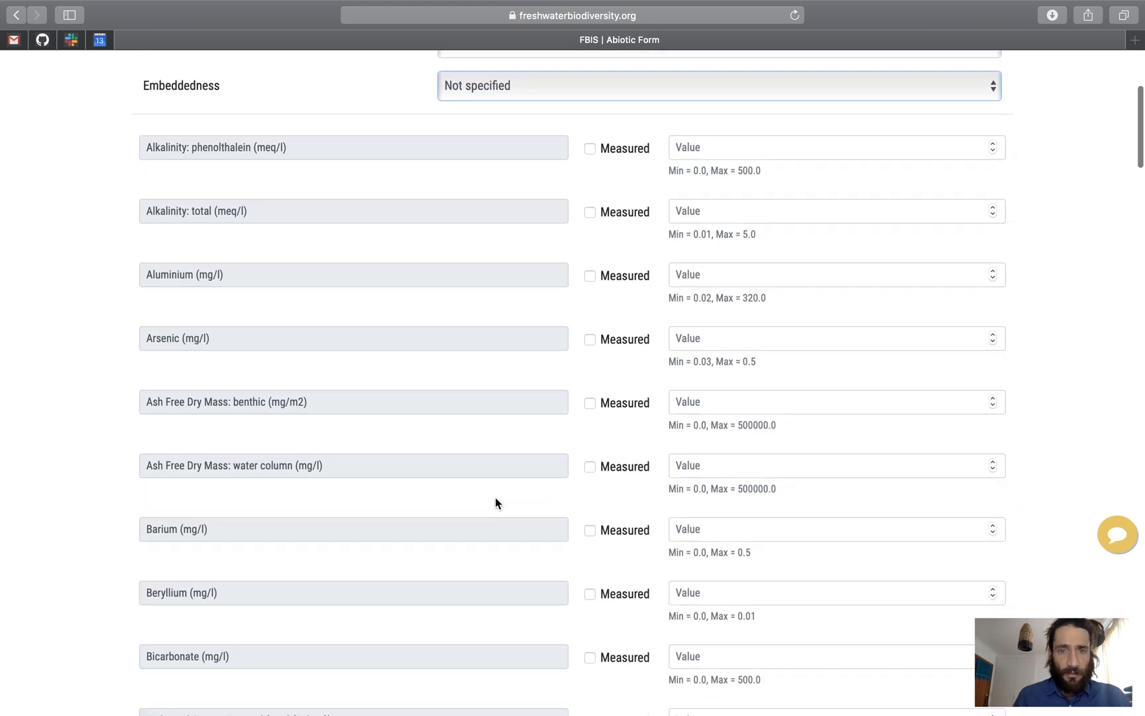
{"action": "scroll", "coordinate": [495, 503], "scroll_direction": "down", "scroll_amount": 1}
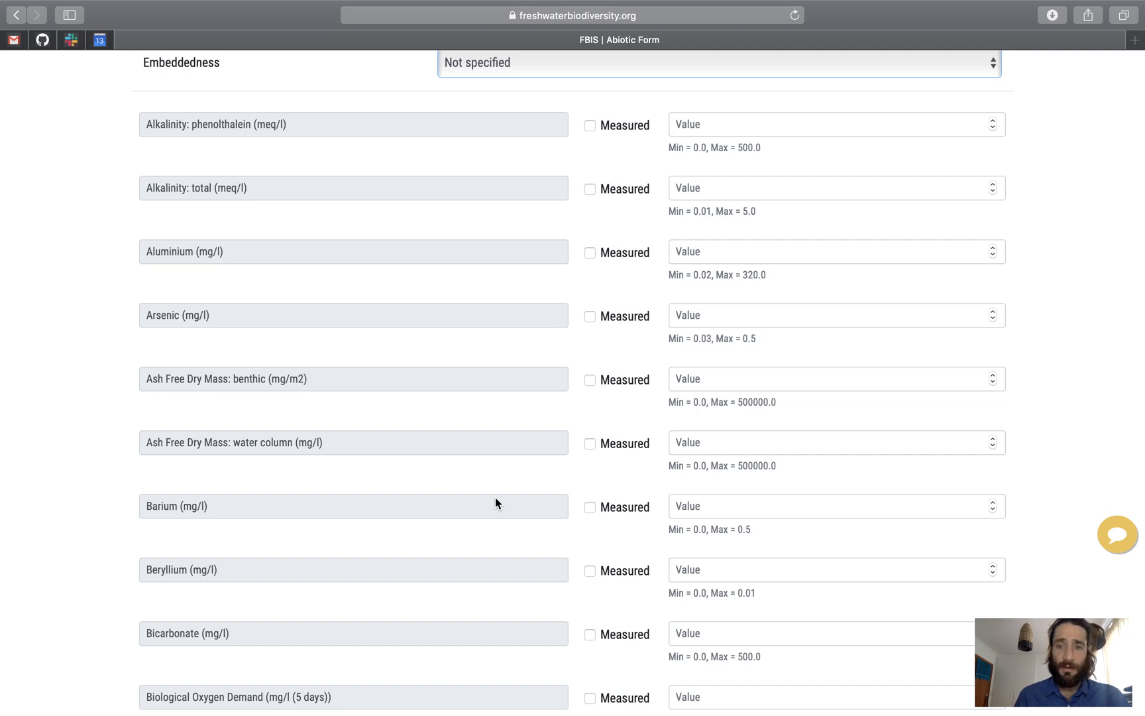
{"action": "scroll", "coordinate": [661, 331], "scroll_direction": "up", "scroll_amount": 2}
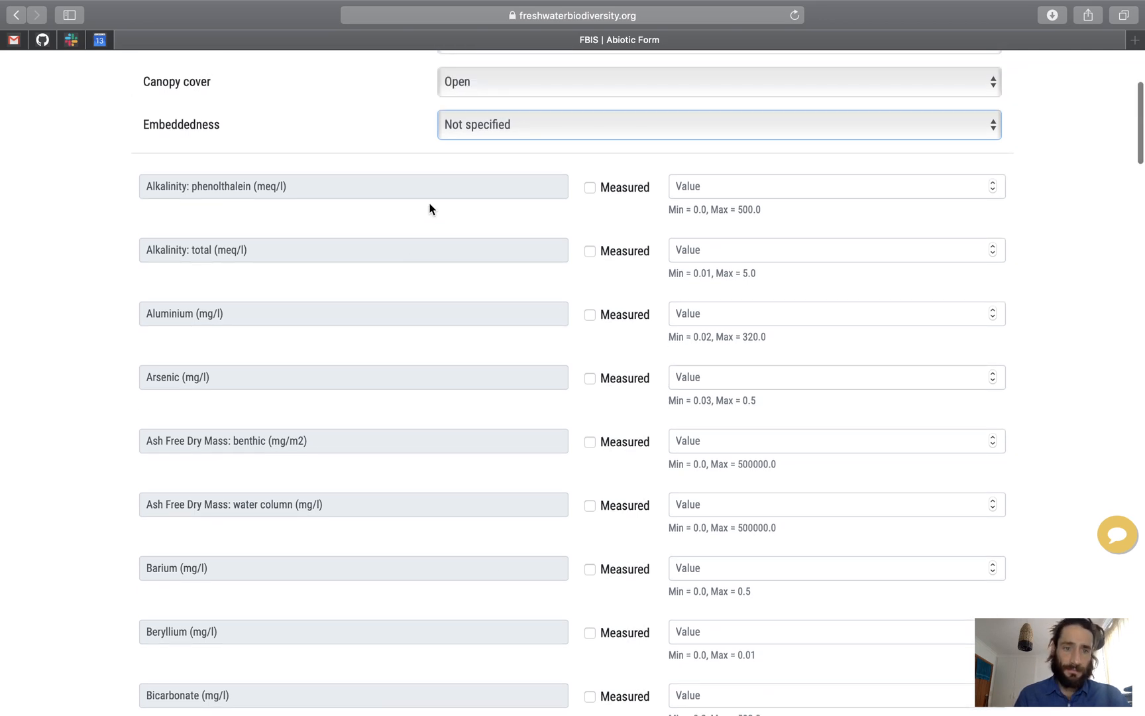
{"action": "left_click", "coordinate": [590, 187]}
{"action": "left_click", "coordinate": [590, 188]}
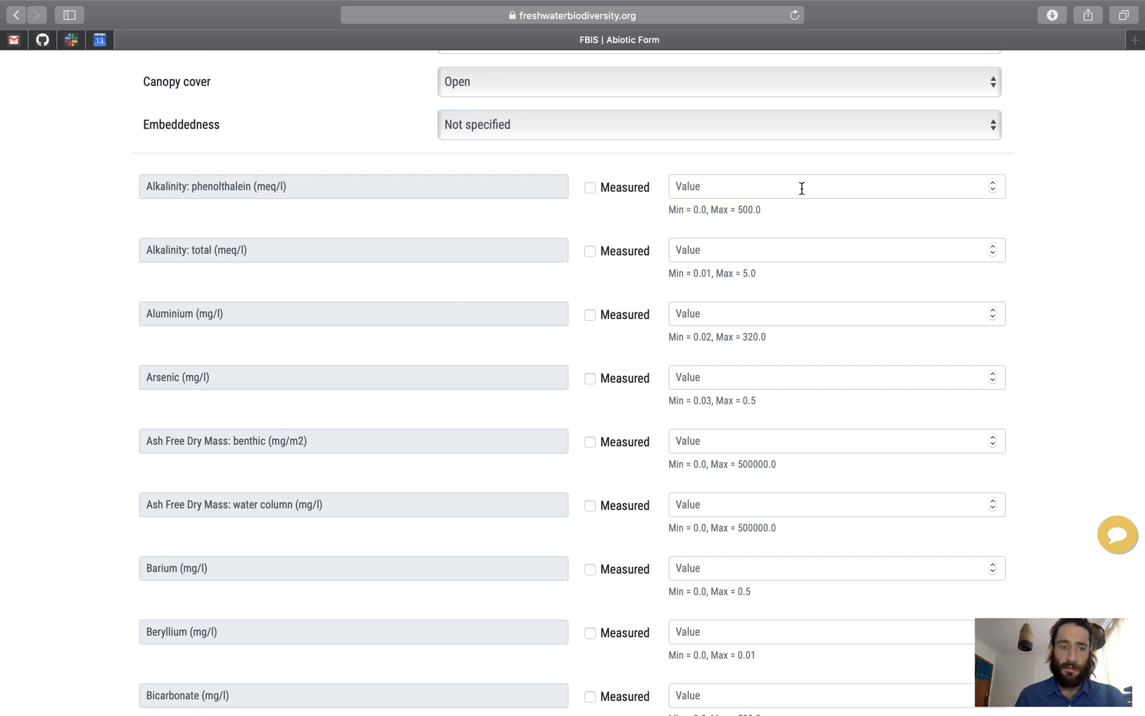
Step: Mark pH as measured at the end of the abiotic parameter list and set its value to 6.2
{"action": "scroll", "coordinate": [462, 493], "scroll_direction": "down", "scroll_amount": 10}
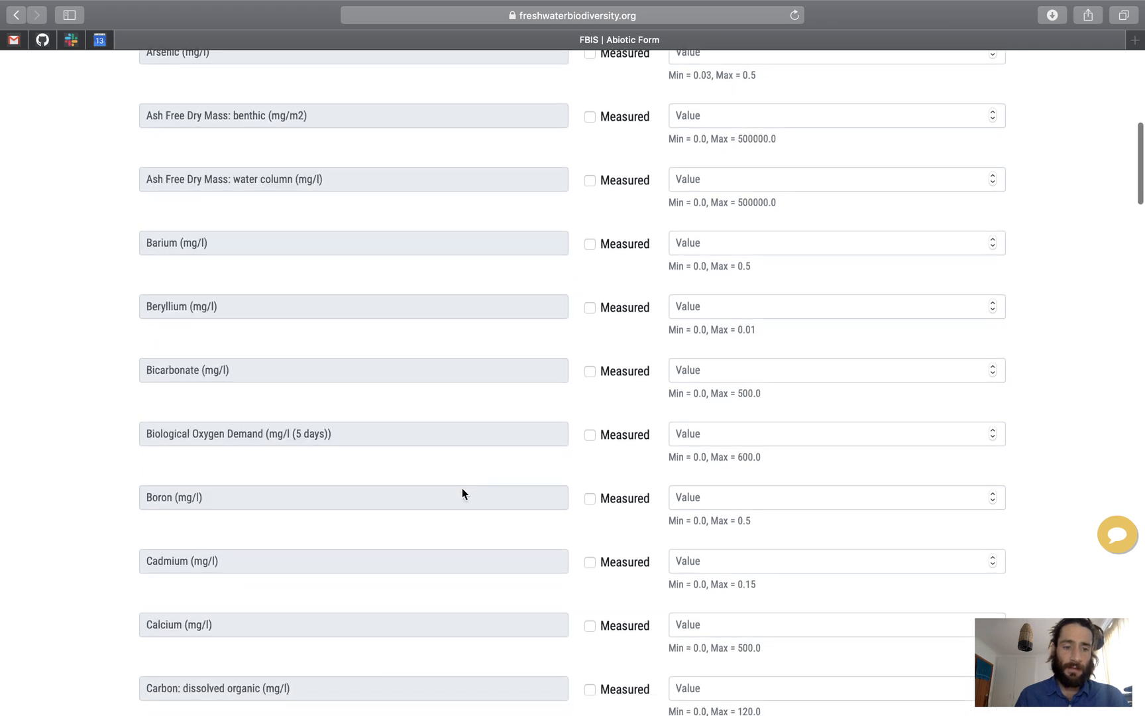
{"action": "scroll", "coordinate": [462, 489], "scroll_direction": "down", "scroll_amount": 20}
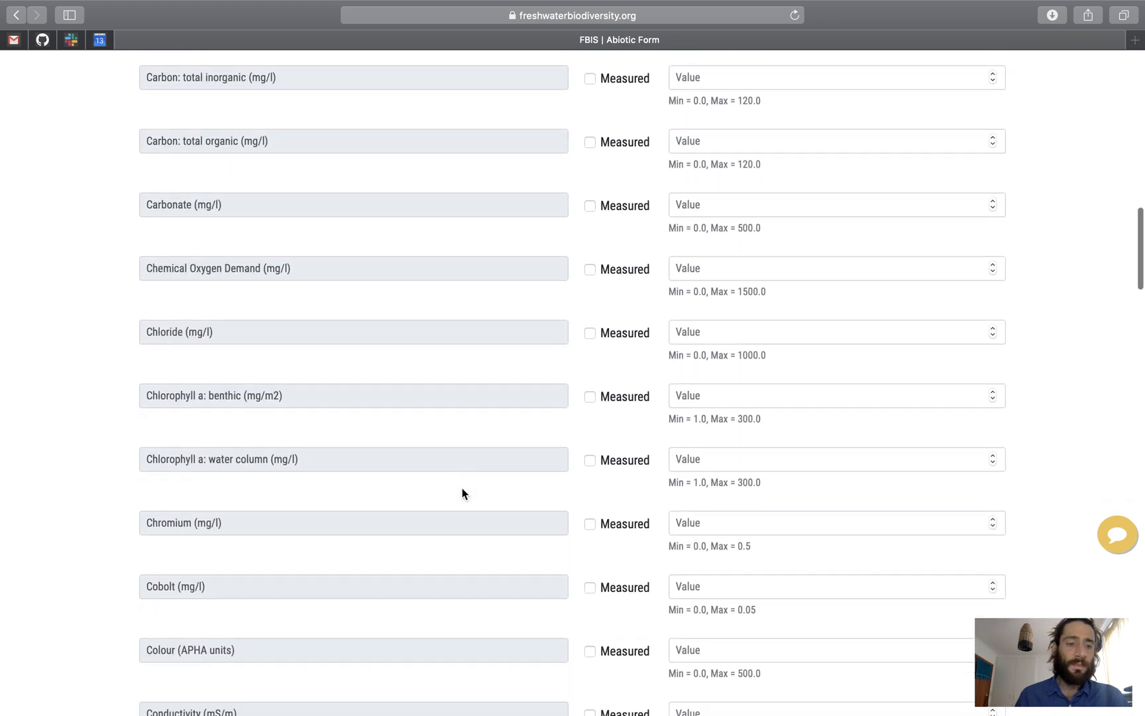
{"action": "scroll", "coordinate": [462, 489], "scroll_direction": "down", "scroll_amount": 20}
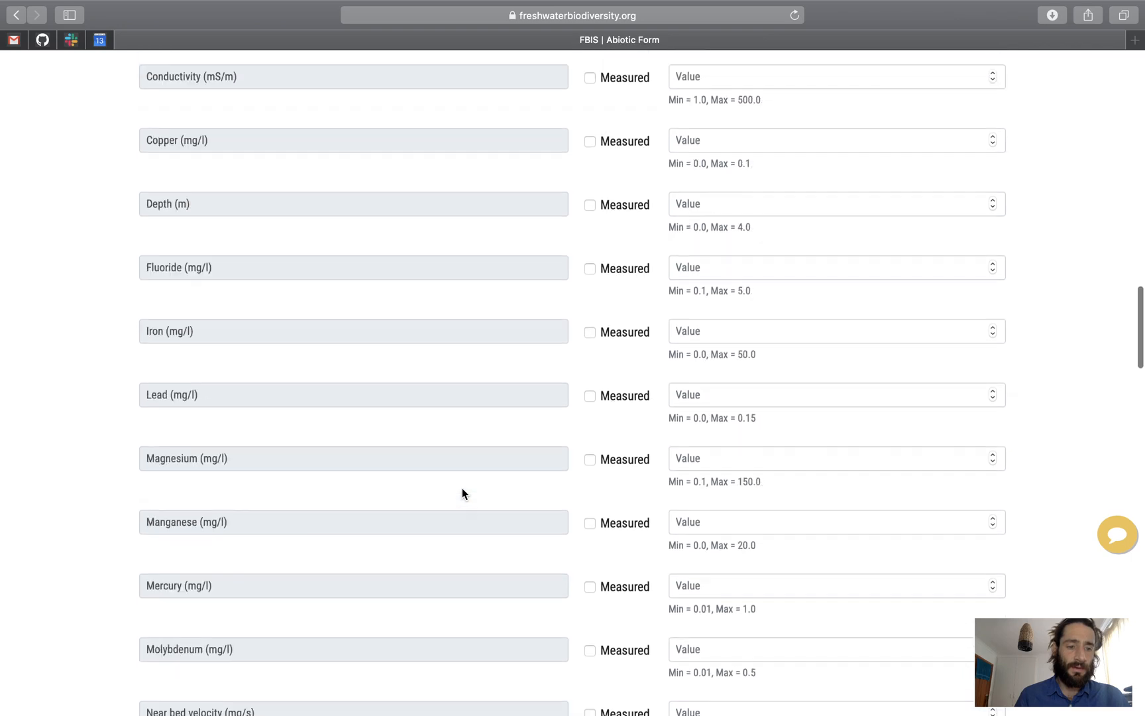
{"action": "scroll", "coordinate": [462, 493], "scroll_direction": "down", "scroll_amount": 20}
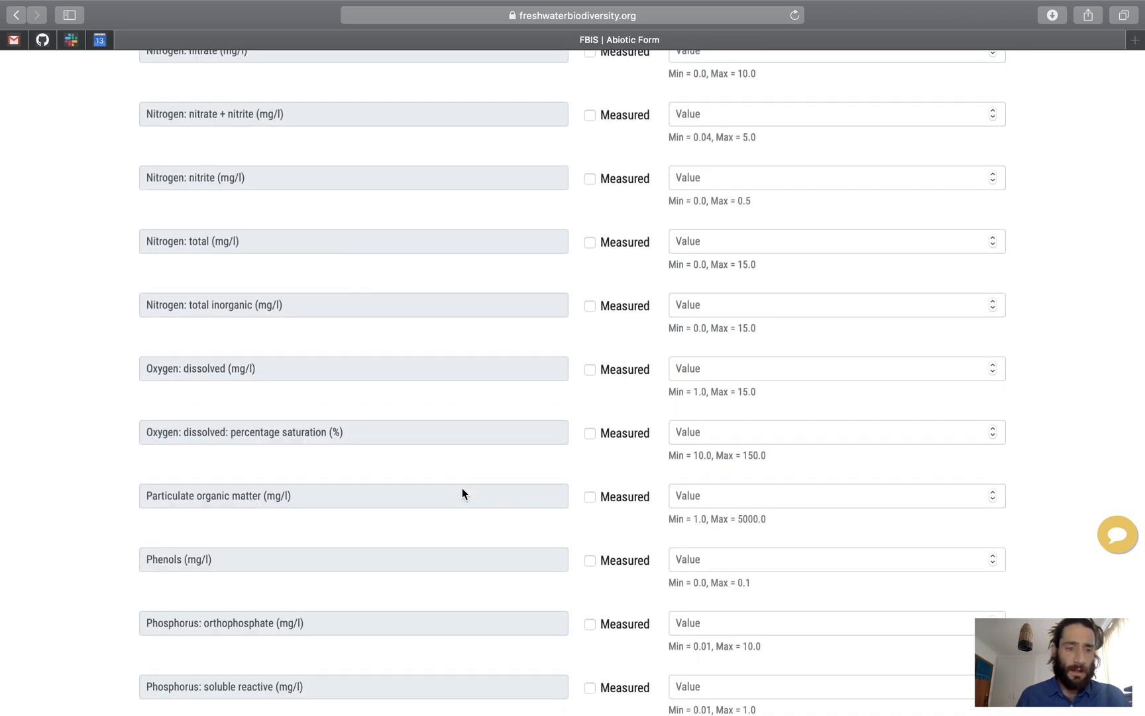
{"action": "scroll", "coordinate": [462, 493], "scroll_direction": "down", "scroll_amount": 10}
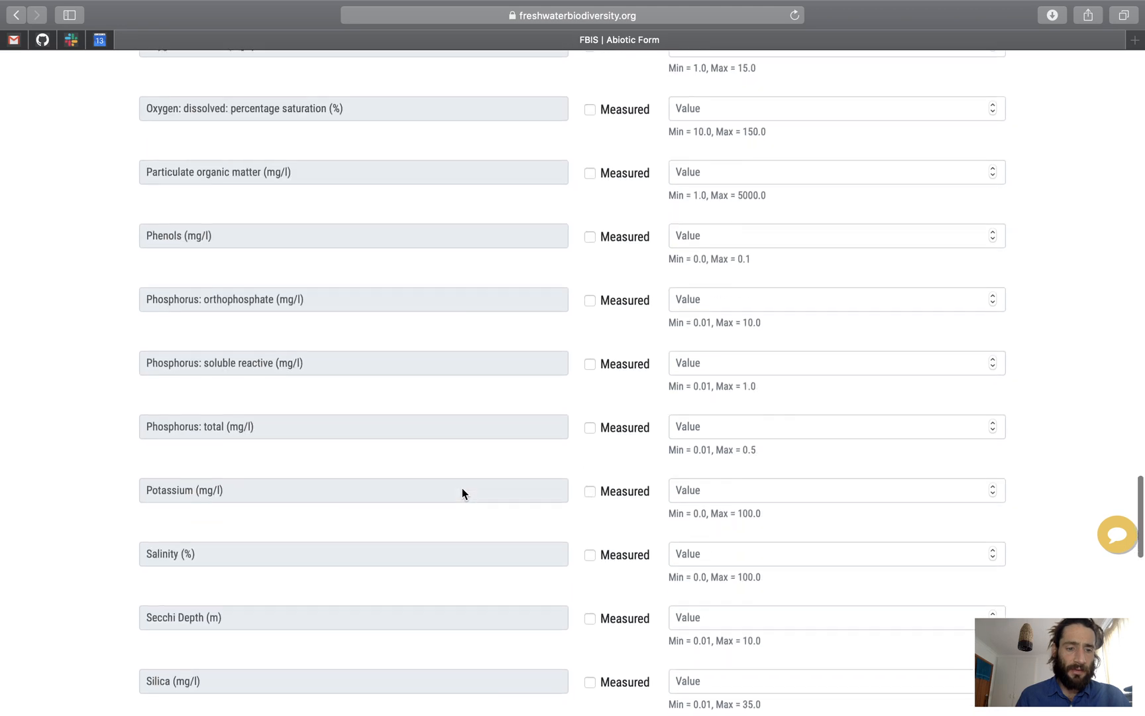
{"action": "scroll", "coordinate": [462, 493], "scroll_direction": "down", "scroll_amount": 3}
{"action": "scroll", "coordinate": [462, 493], "scroll_direction": "down", "scroll_amount": 20}
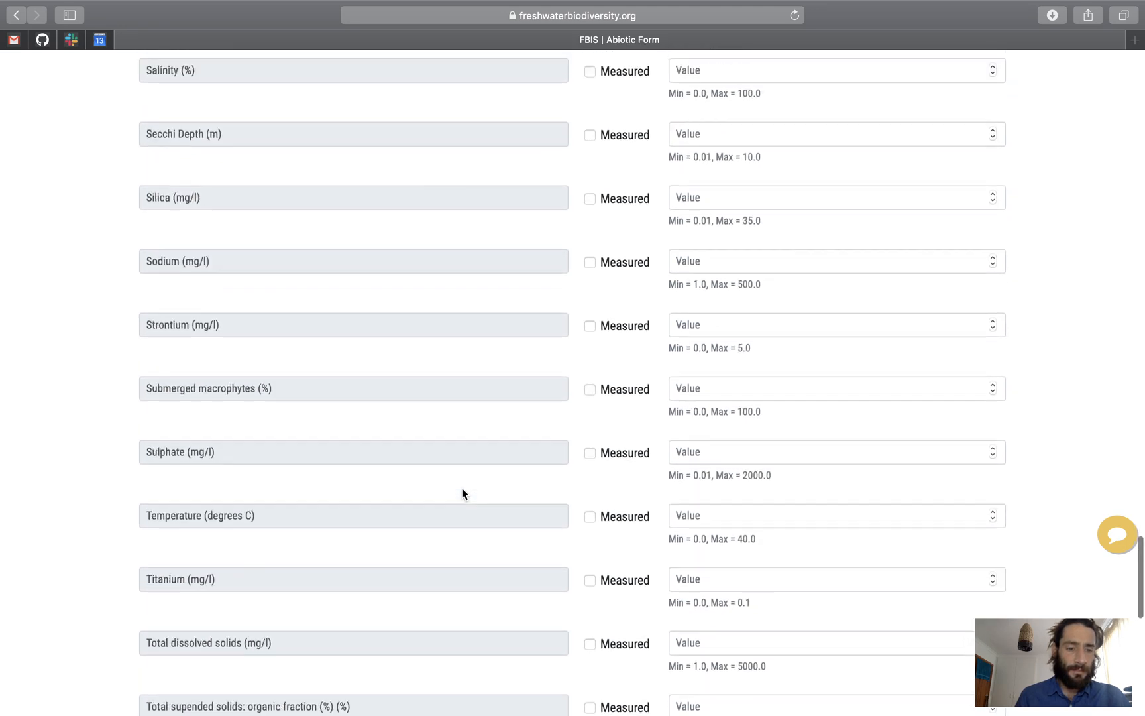
{"action": "scroll", "coordinate": [462, 493], "scroll_direction": "down", "scroll_amount": 5}
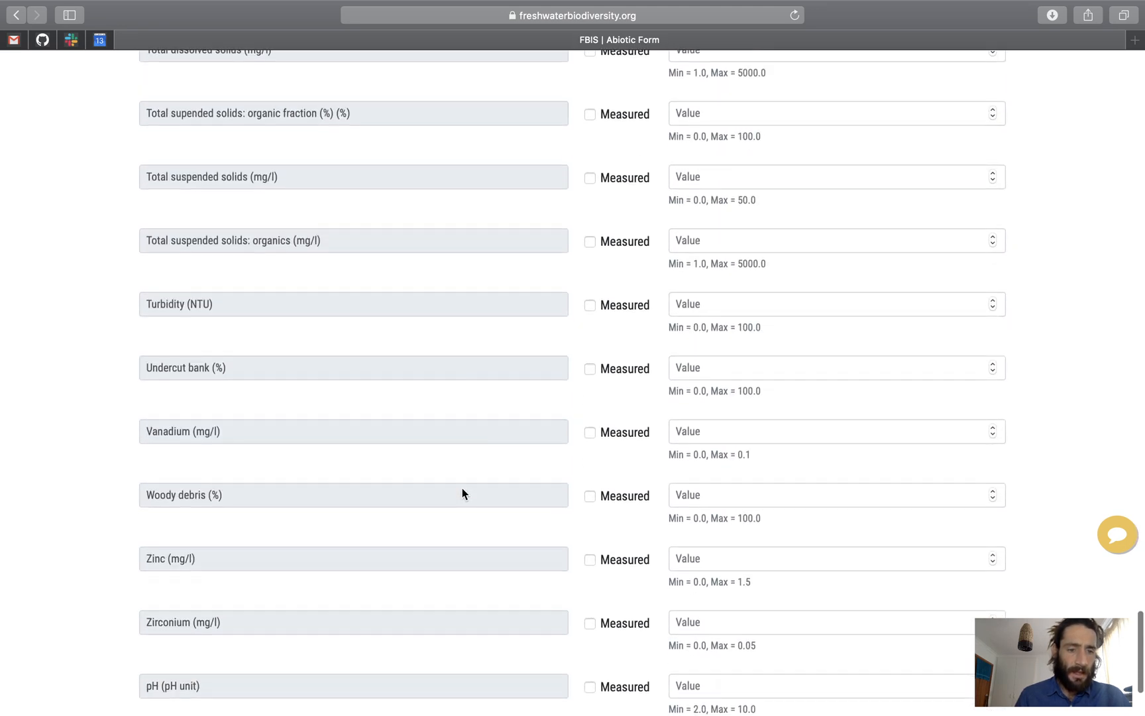
{"action": "scroll", "coordinate": [462, 493], "scroll_direction": "down", "scroll_amount": 2}
{"action": "scroll", "coordinate": [462, 491], "scroll_direction": "down", "scroll_amount": 2}
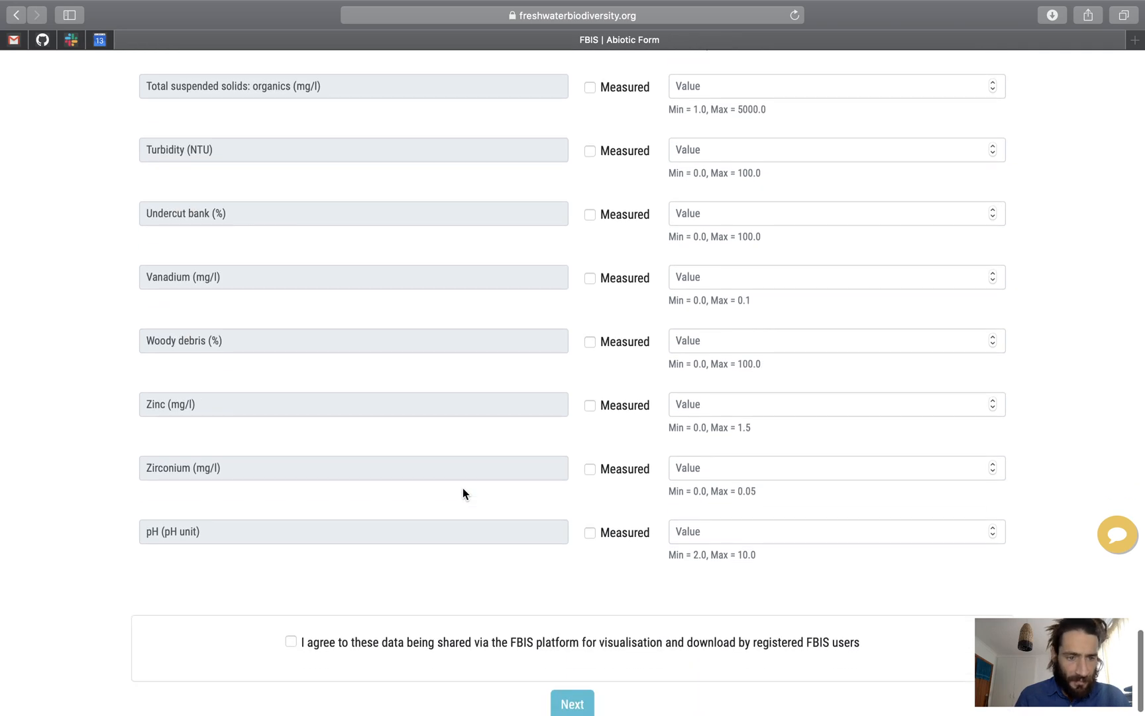
{"action": "left_click", "coordinate": [590, 533]}
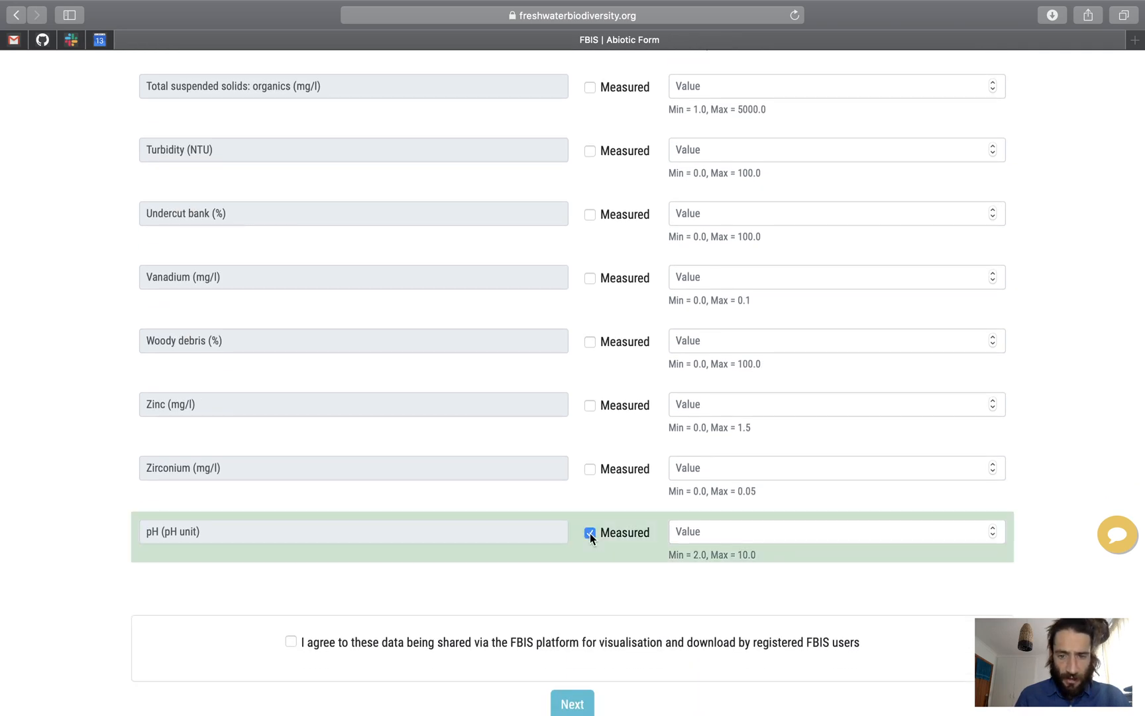
{"action": "left_click", "coordinate": [993, 528]}
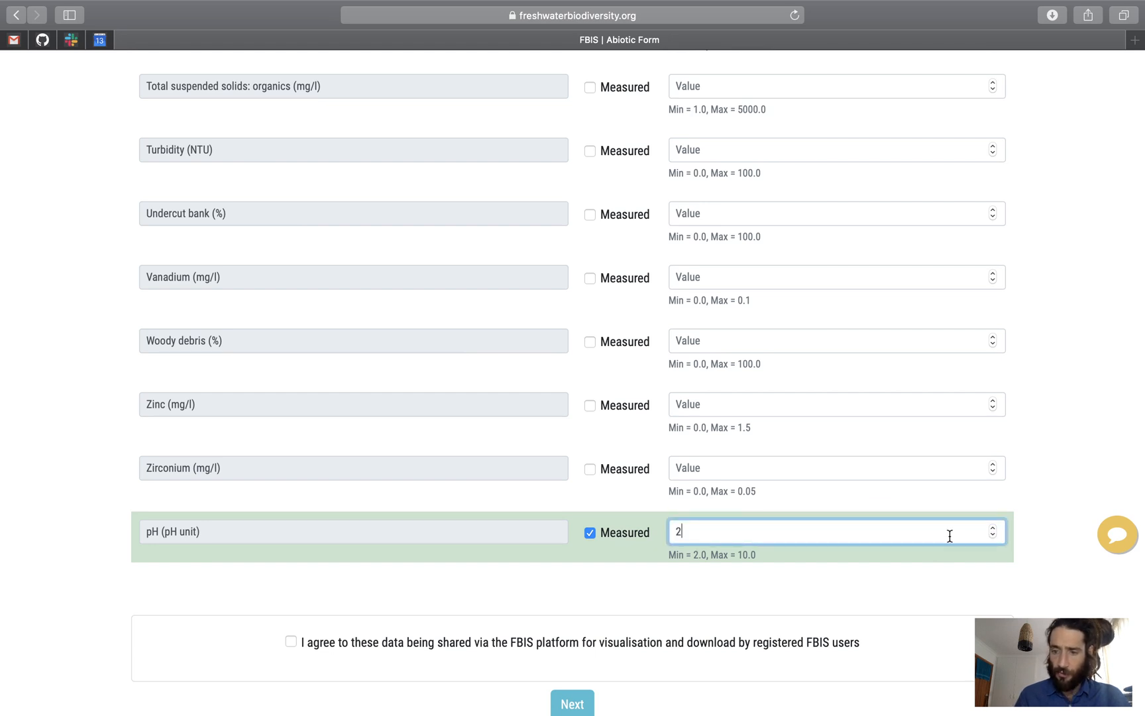
{"action": "left_click", "coordinate": [993, 529]}
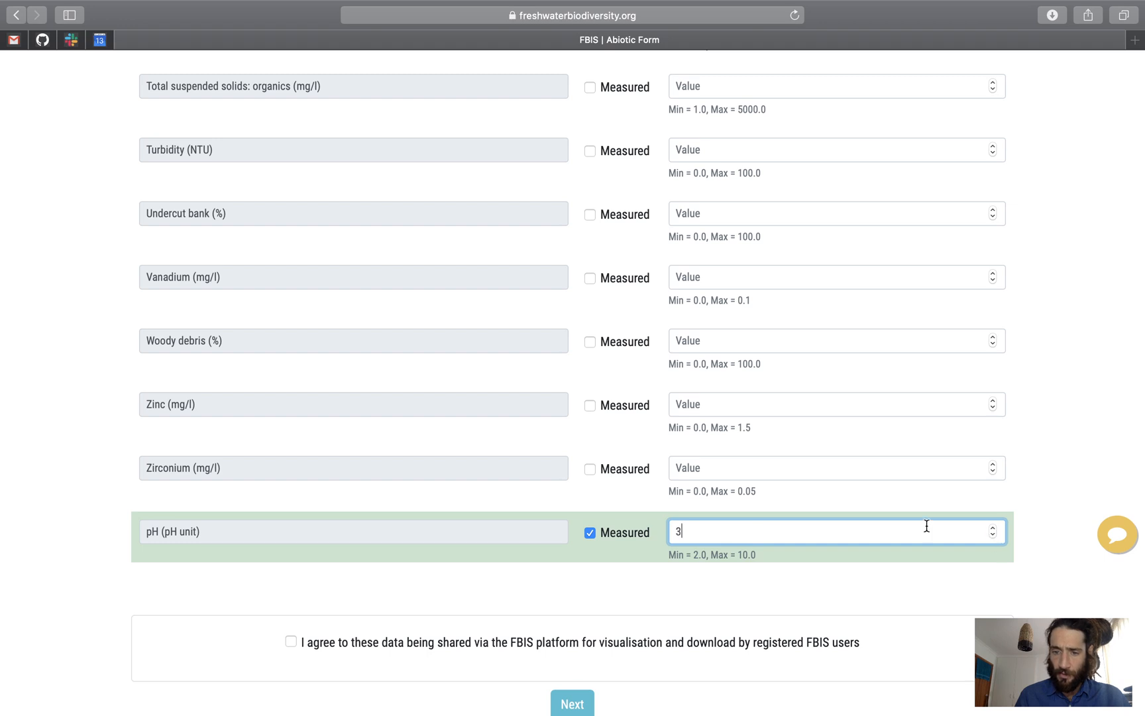
{"action": "left_click_drag", "start_coordinate": [688, 529], "coordinate": [642, 529]}
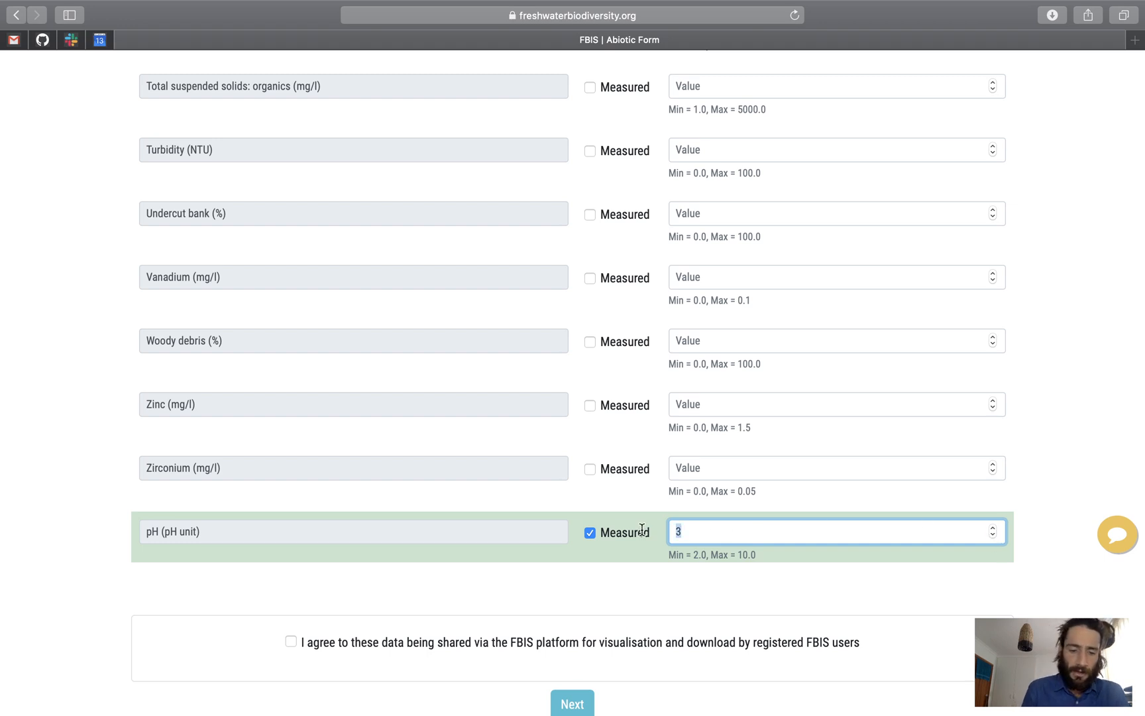
{"action": "type", "text": "6.2"}
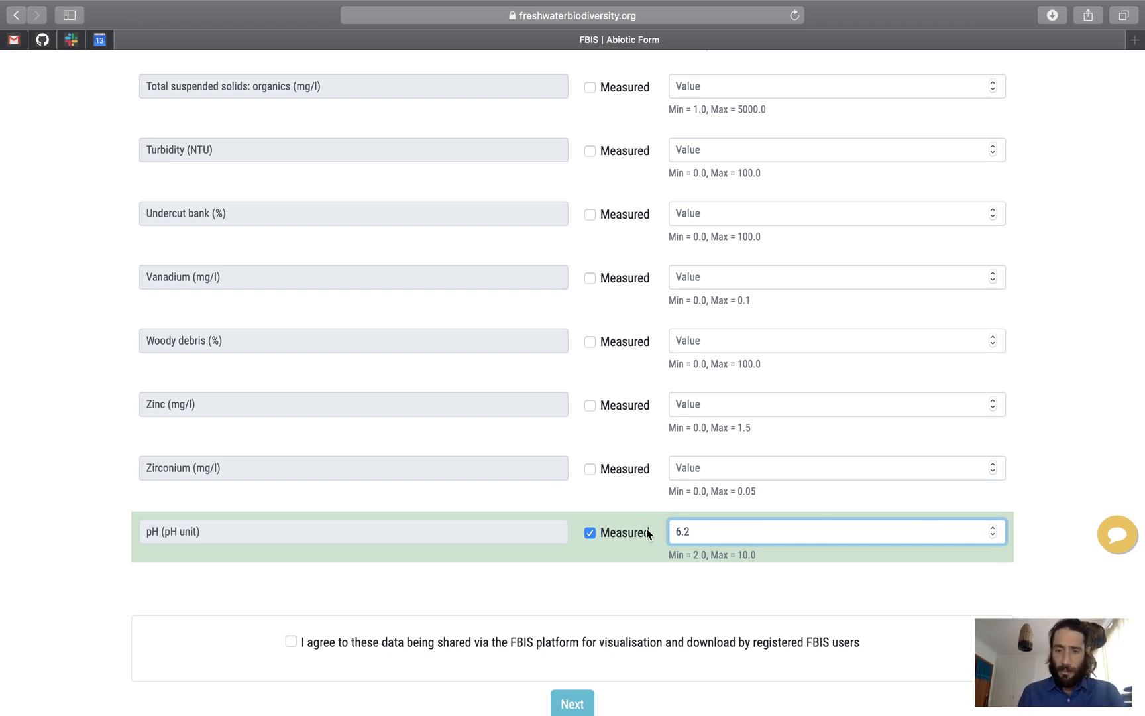
{"action": "left_click", "coordinate": [1072, 490]}
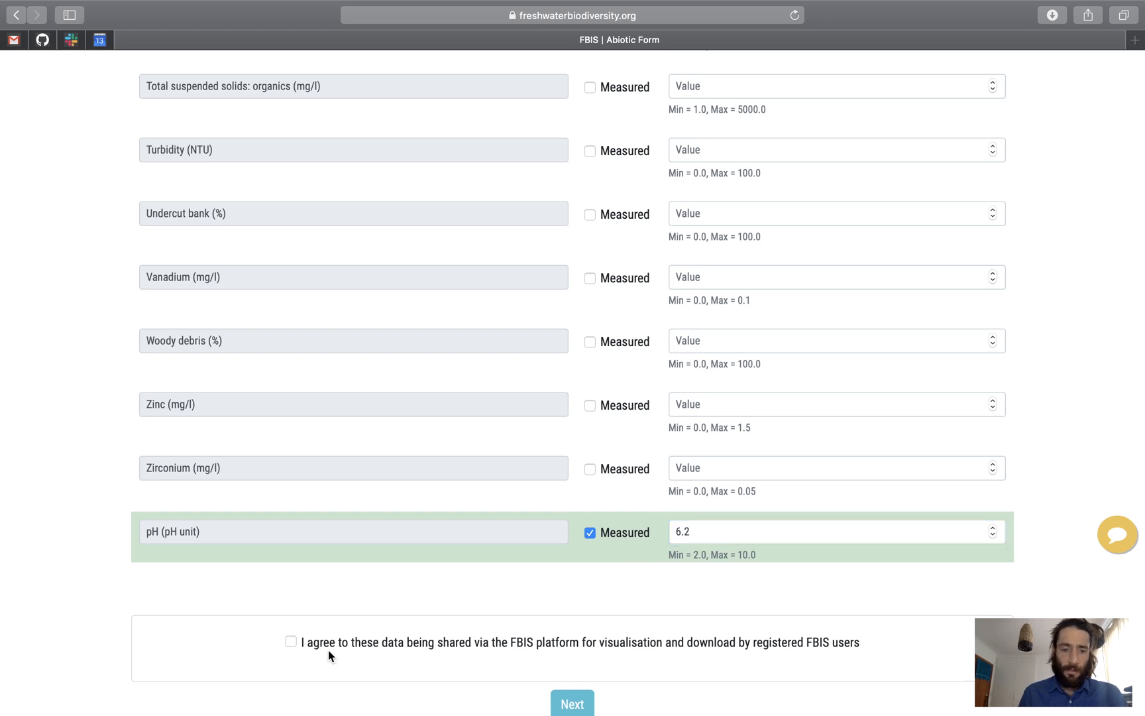
Step: Agree to the data being shared via the FBIS platform and submit the abiotic form
{"action": "left_click", "coordinate": [291, 641]}
{"action": "scroll", "coordinate": [463, 606], "scroll_direction": "down", "scroll_amount": 1}
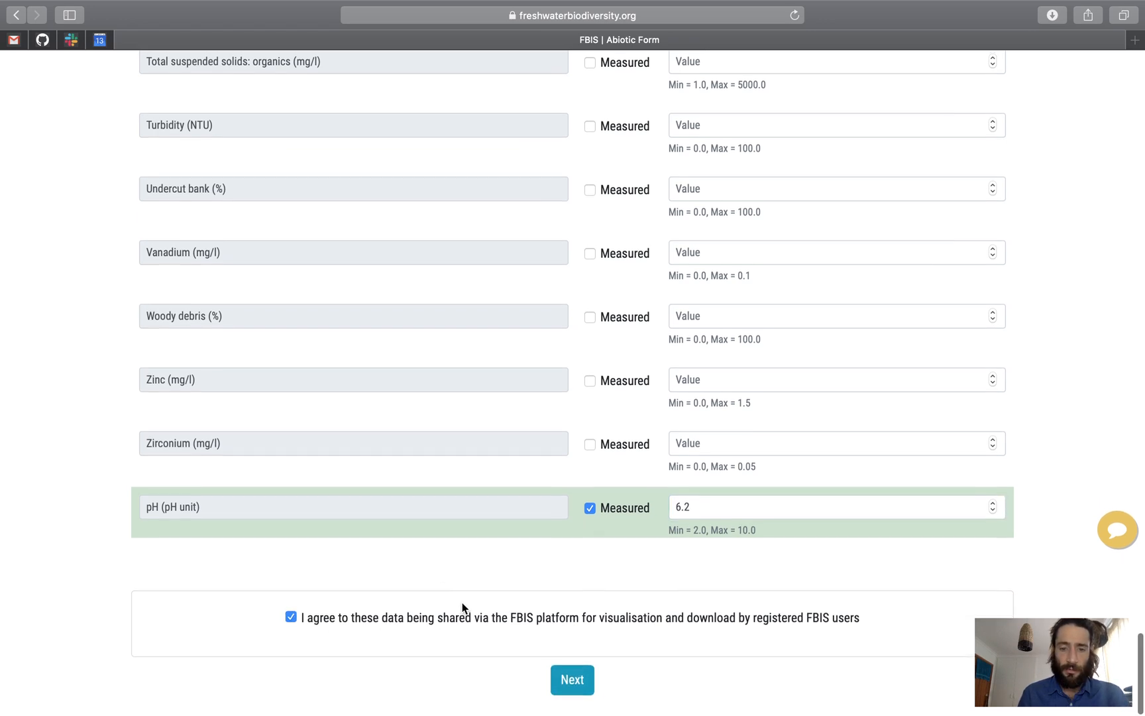
{"action": "left_click", "coordinate": [578, 689]}
{"action": "left_click", "coordinate": [717, 190]}
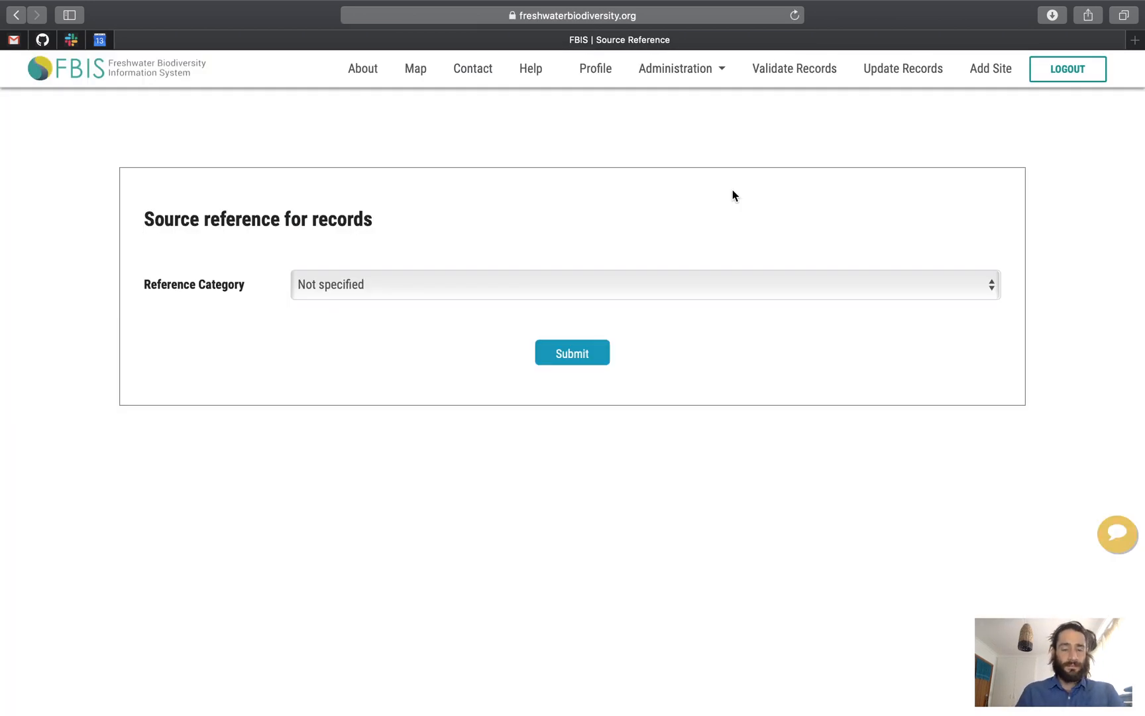
Step: Set the source reference category to Unpublished data and enter the notes "FRC monitoring for galaxias survey"
{"action": "left_click", "coordinate": [574, 292]}
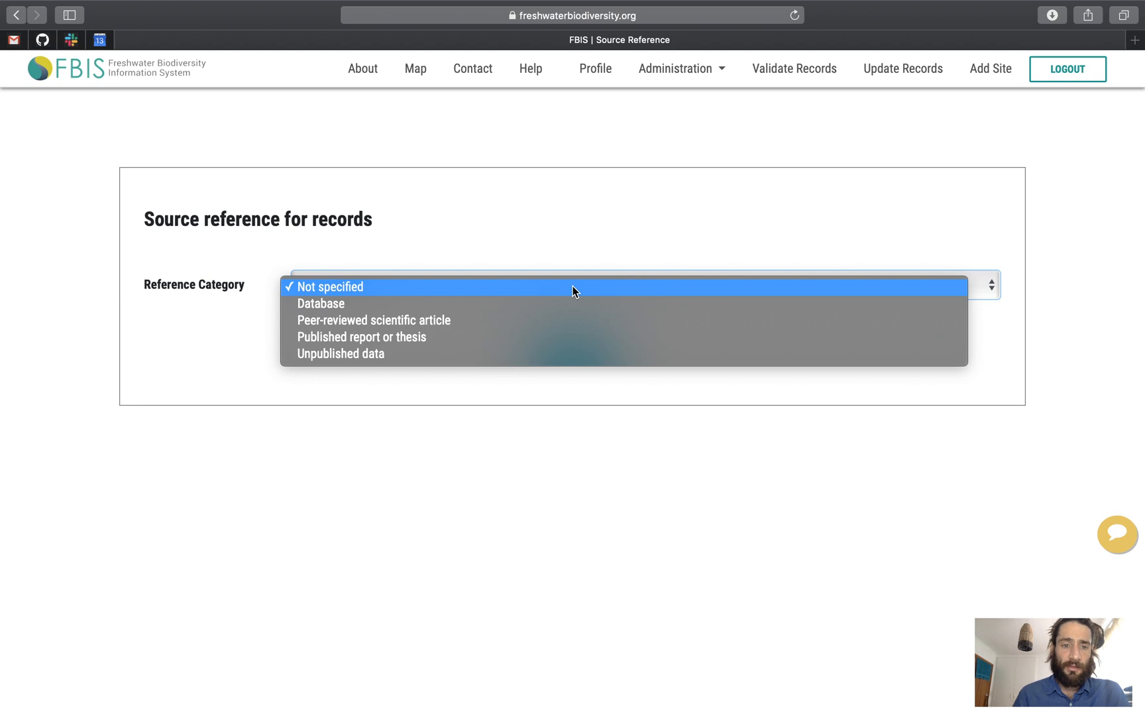
{"action": "left_click", "coordinate": [378, 354]}
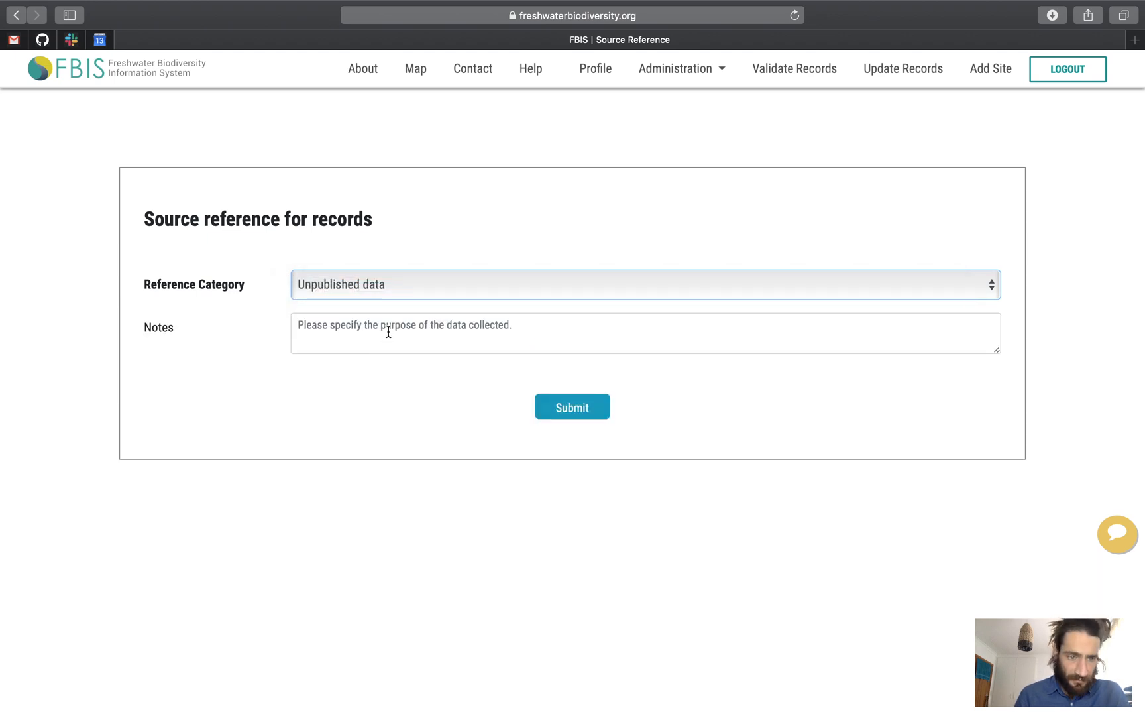
{"action": "left_click", "coordinate": [596, 327]}
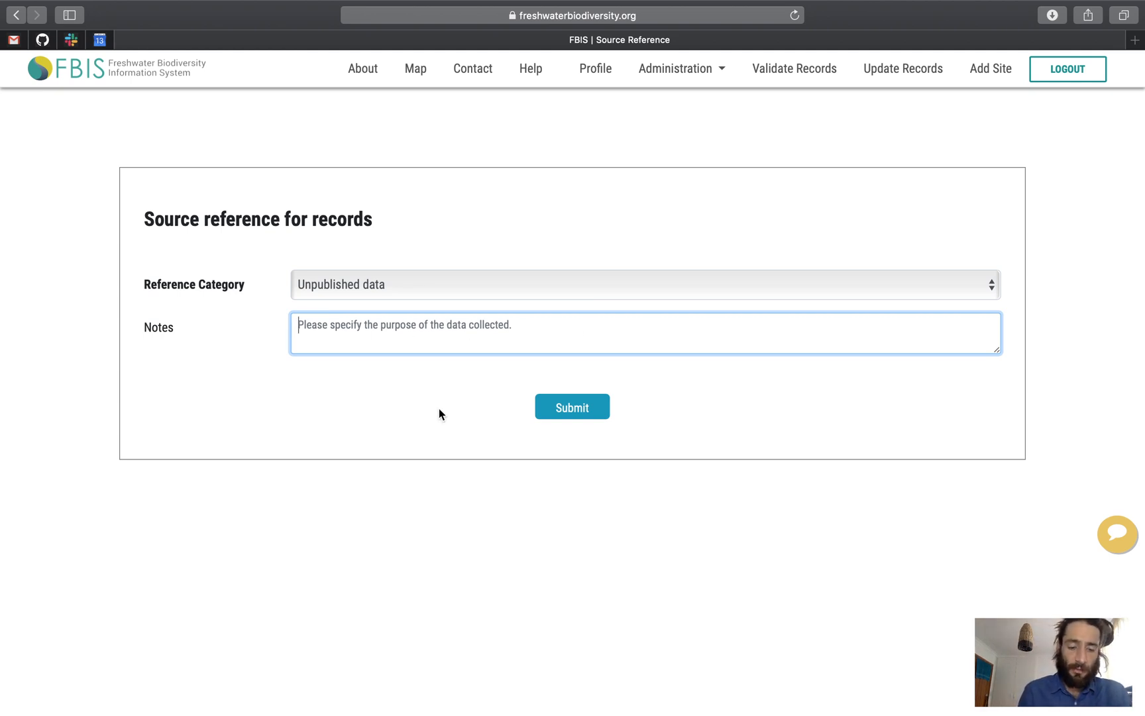
{"action": "type", "text": "FRC"}
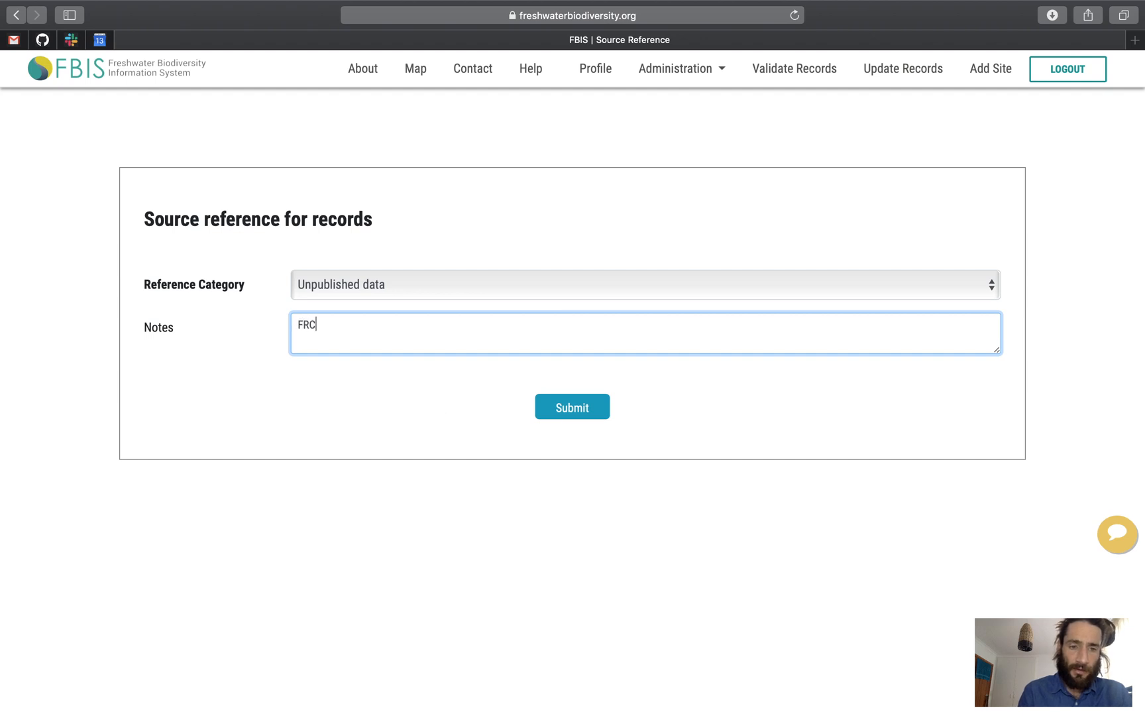
{"action": "type", "text": " fon"}
{"action": "key", "text": "BackSpace"}
{"action": "key", "text": "BackSpace"}
{"action": "key", "text": "BackSpace"}
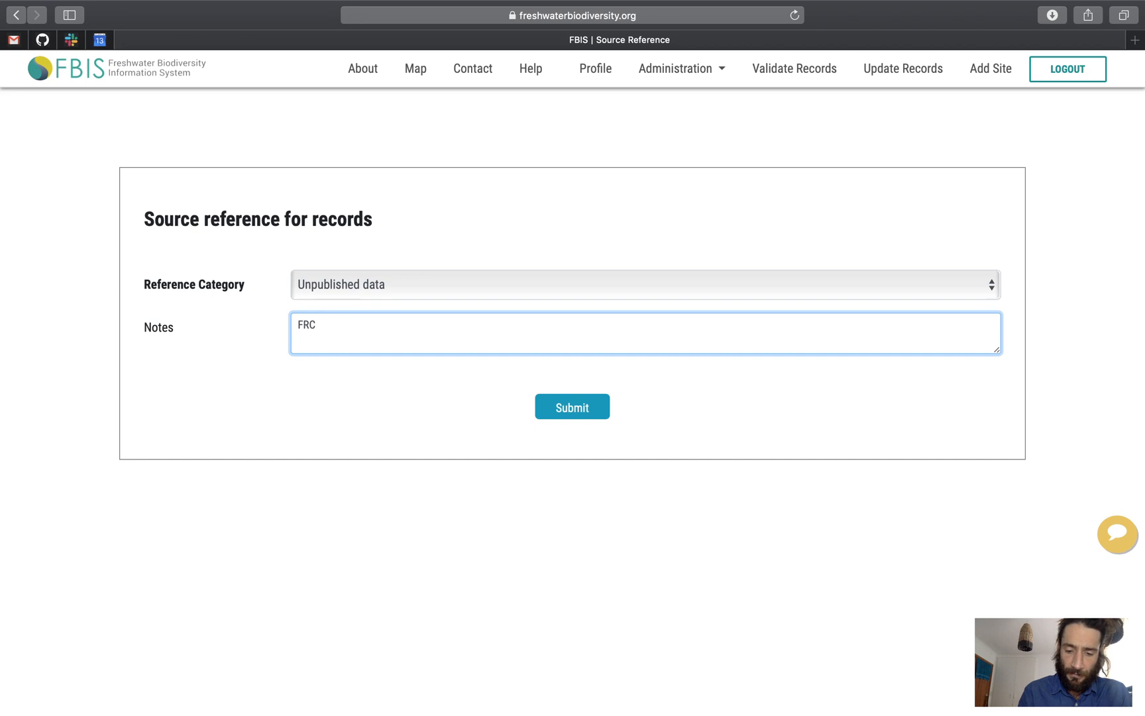
{"action": "type", "text": "monitor"}
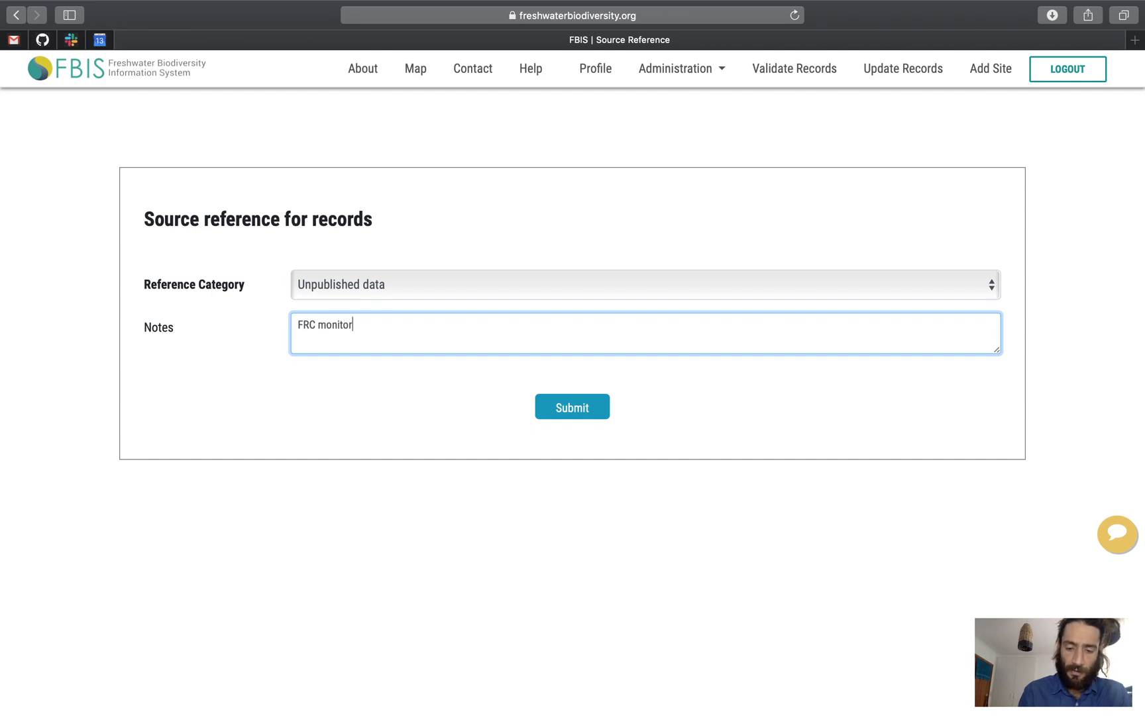
{"action": "type", "text": "ing for "}
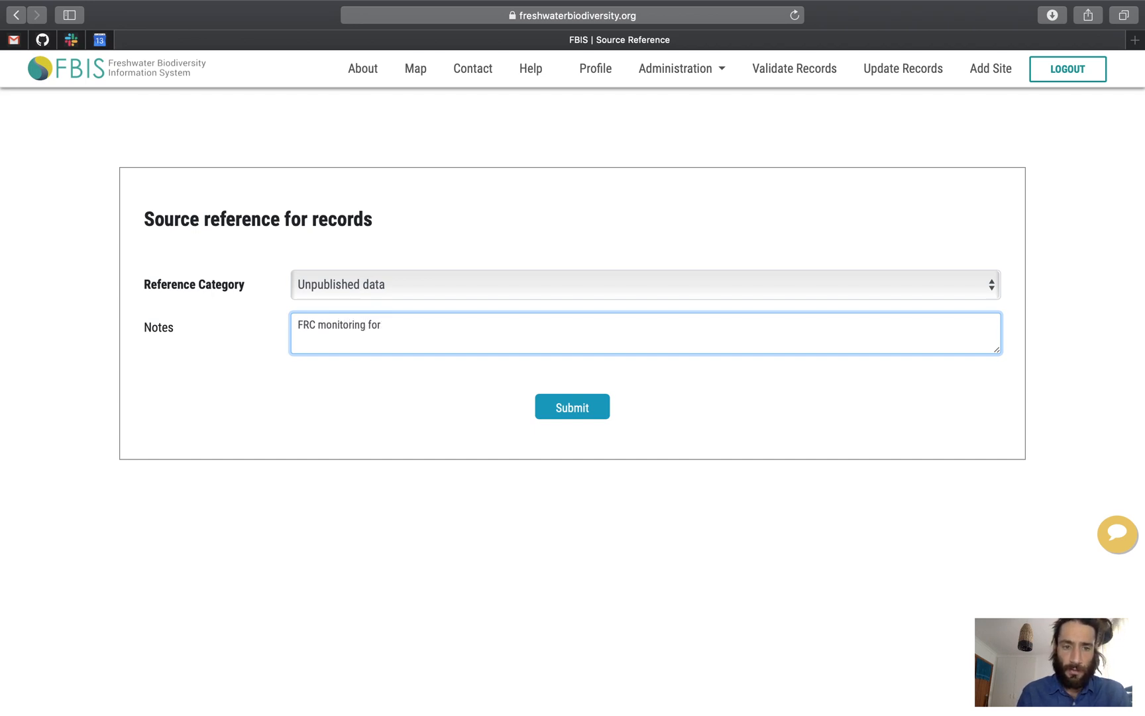
{"action": "type", "text": "g"}
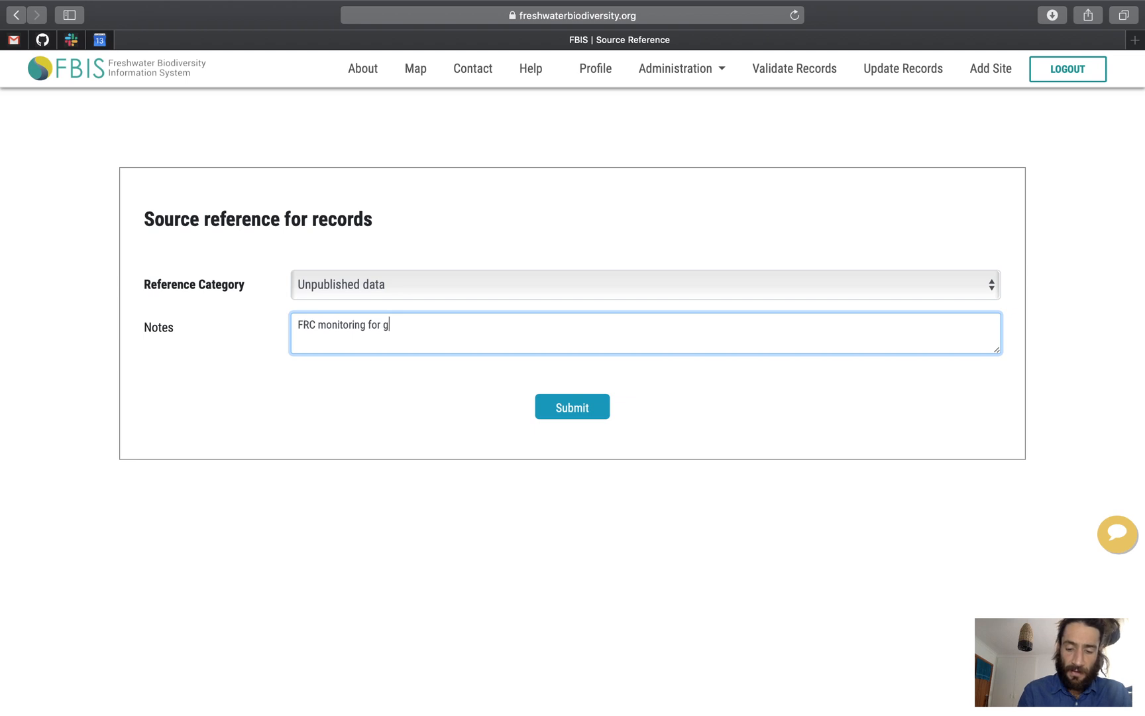
{"action": "type", "text": "alaxias survey"}
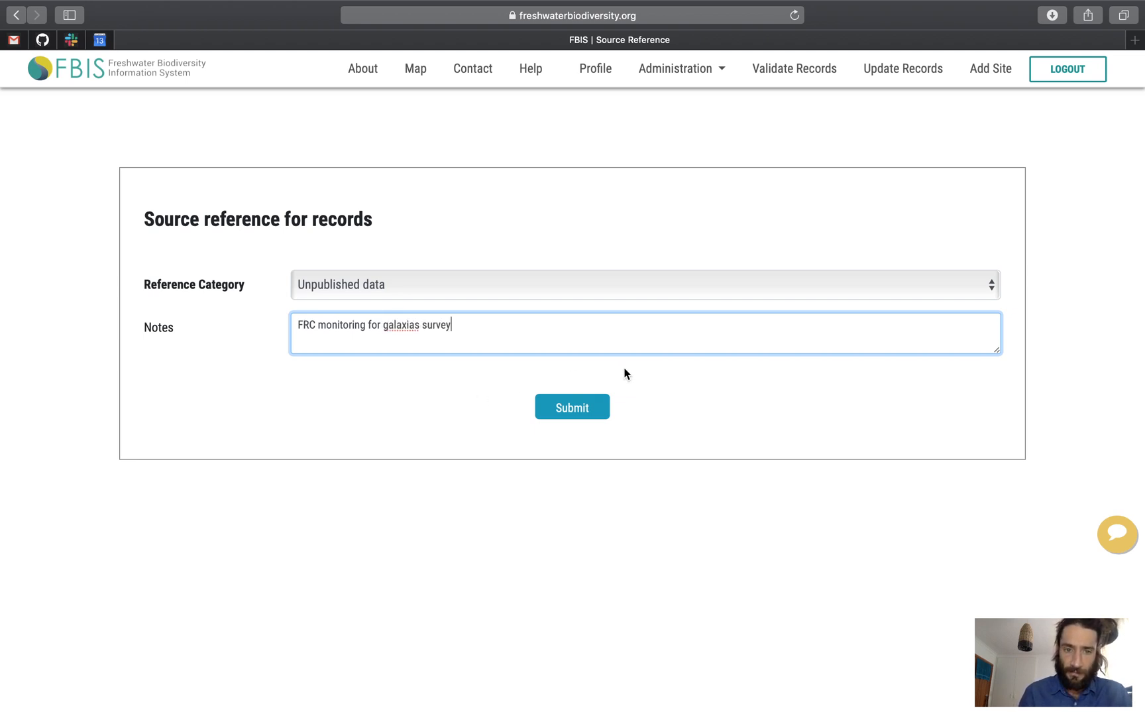
Step: Submit the source reference for the records and confirm the submission
{"action": "left_click", "coordinate": [580, 410]}
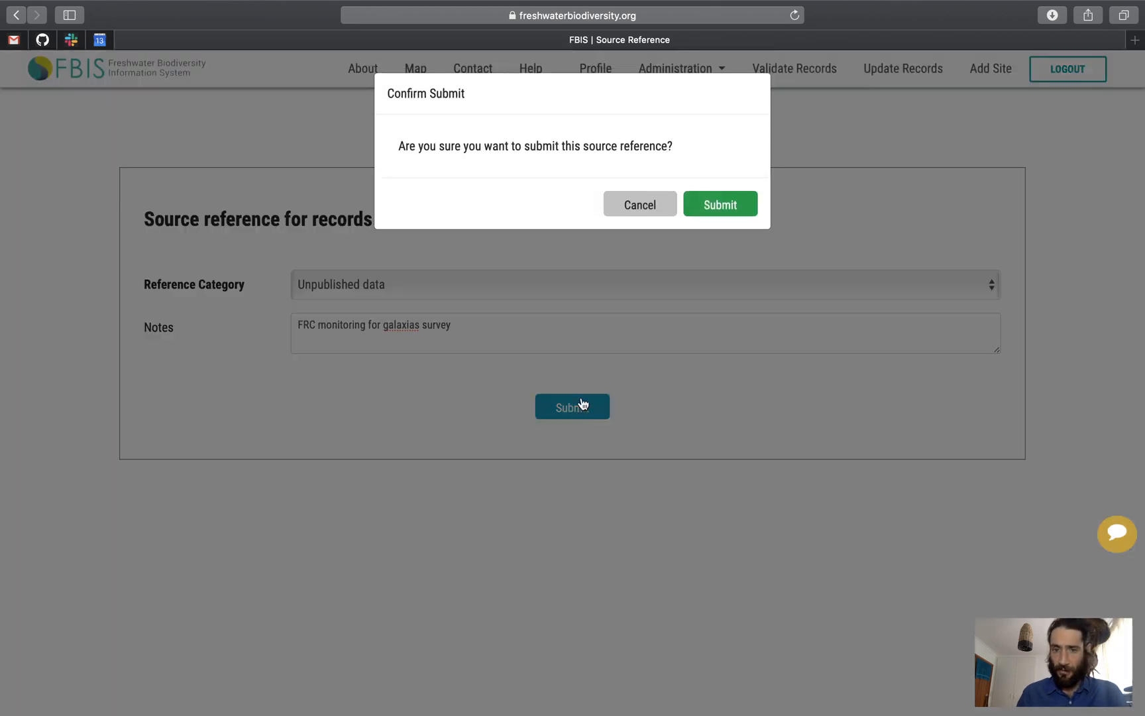
{"action": "left_click", "coordinate": [741, 211]}
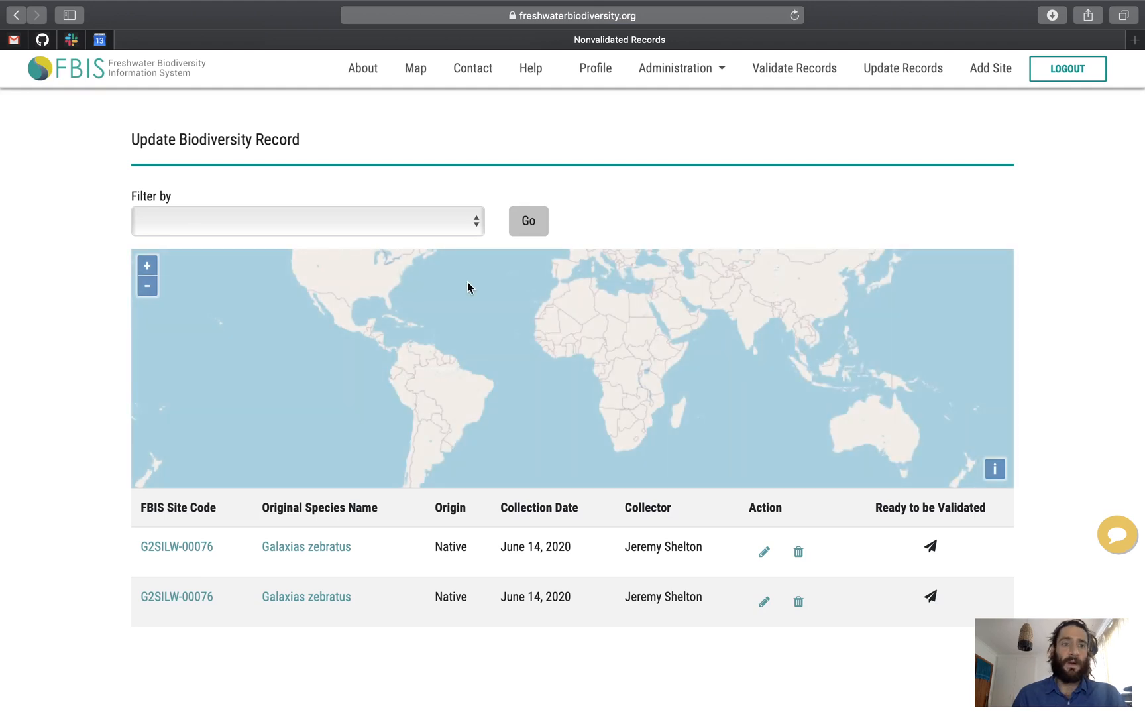
Step: Check which criteria are available for filtering the biodiversity records
{"action": "scroll", "coordinate": [325, 170], "scroll_direction": "down", "scroll_amount": 1}
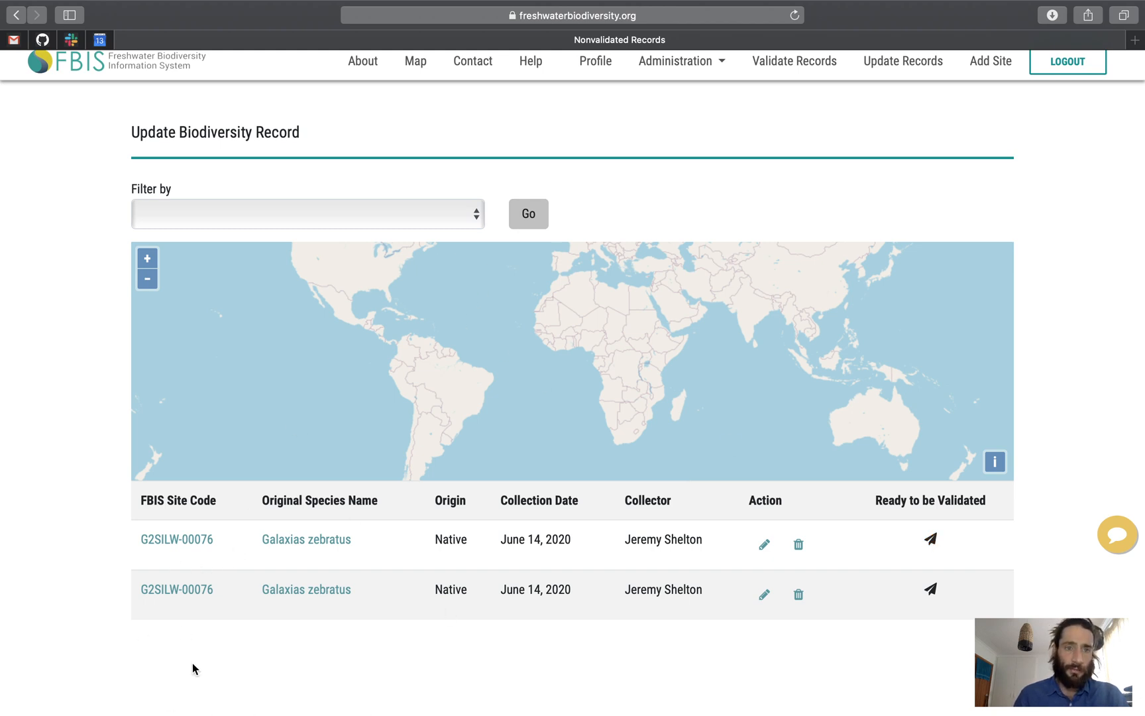
{"action": "left_click", "coordinate": [461, 215]}
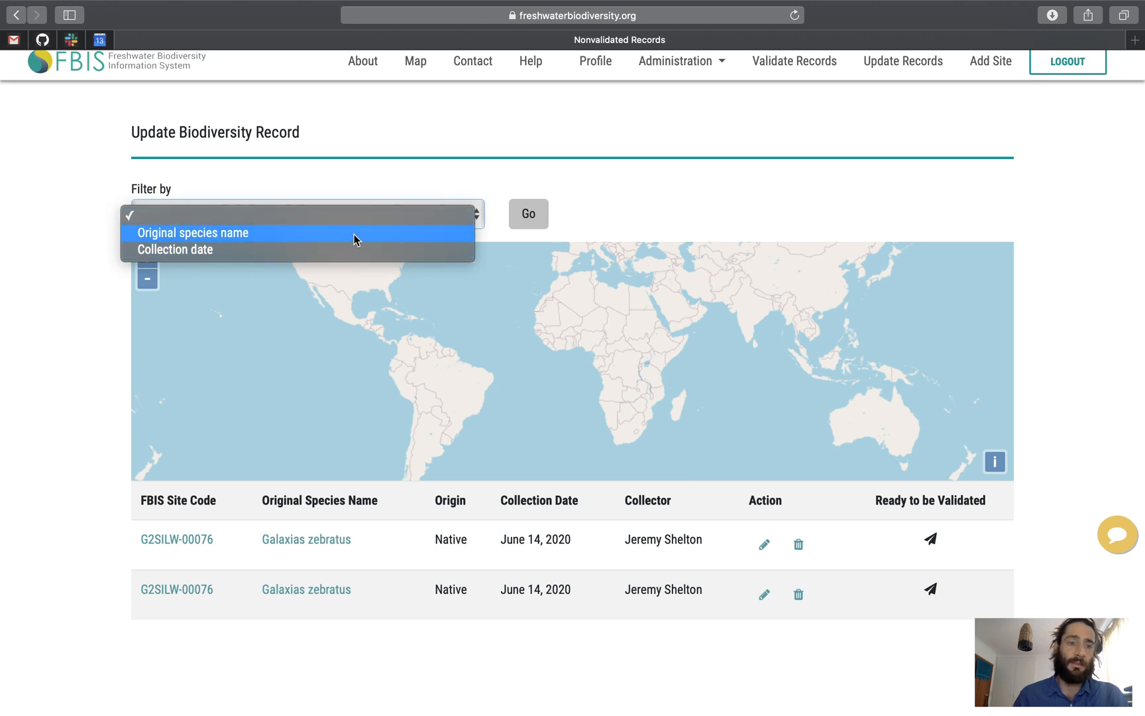
{"action": "left_click", "coordinate": [601, 201]}
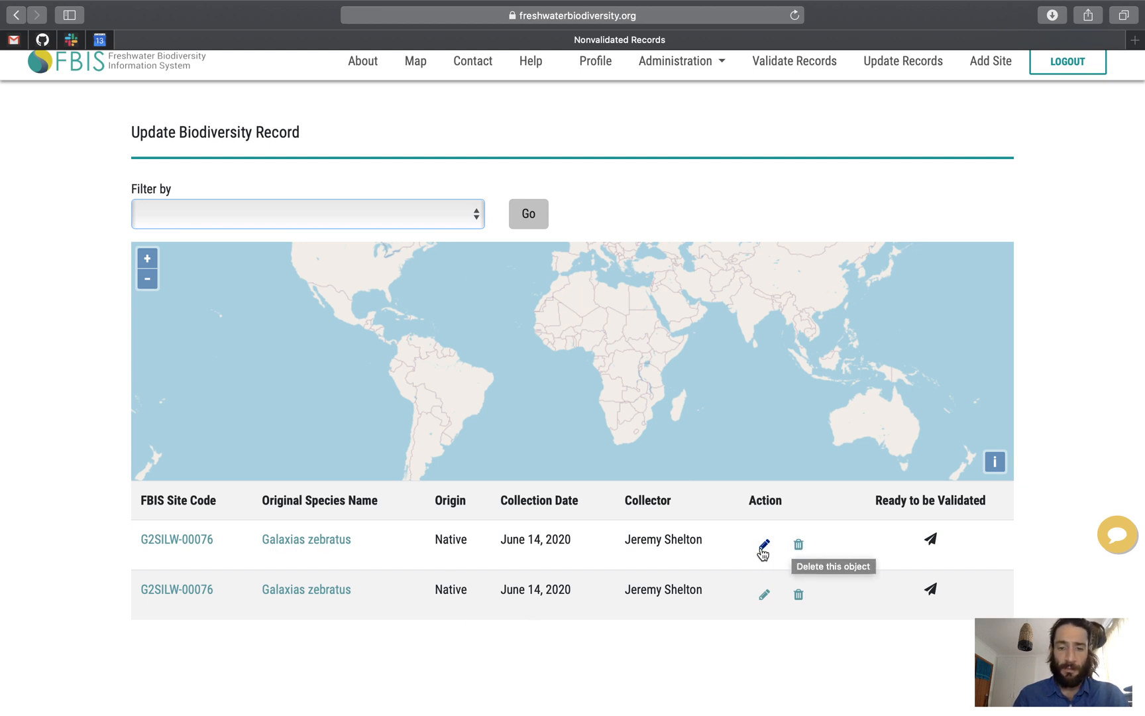
Step: Delete the first of the two Galaxias zebratus records and send the remaining one as ready to be validated
{"action": "left_click", "coordinate": [799, 545]}
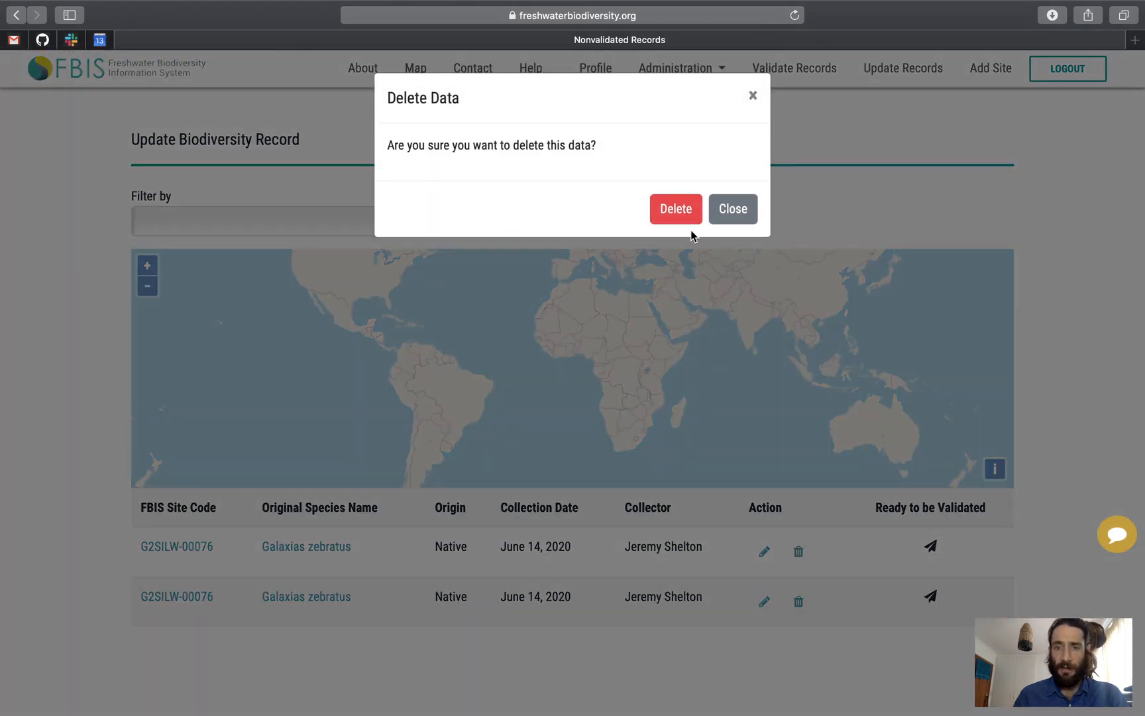
{"action": "left_click", "coordinate": [683, 211]}
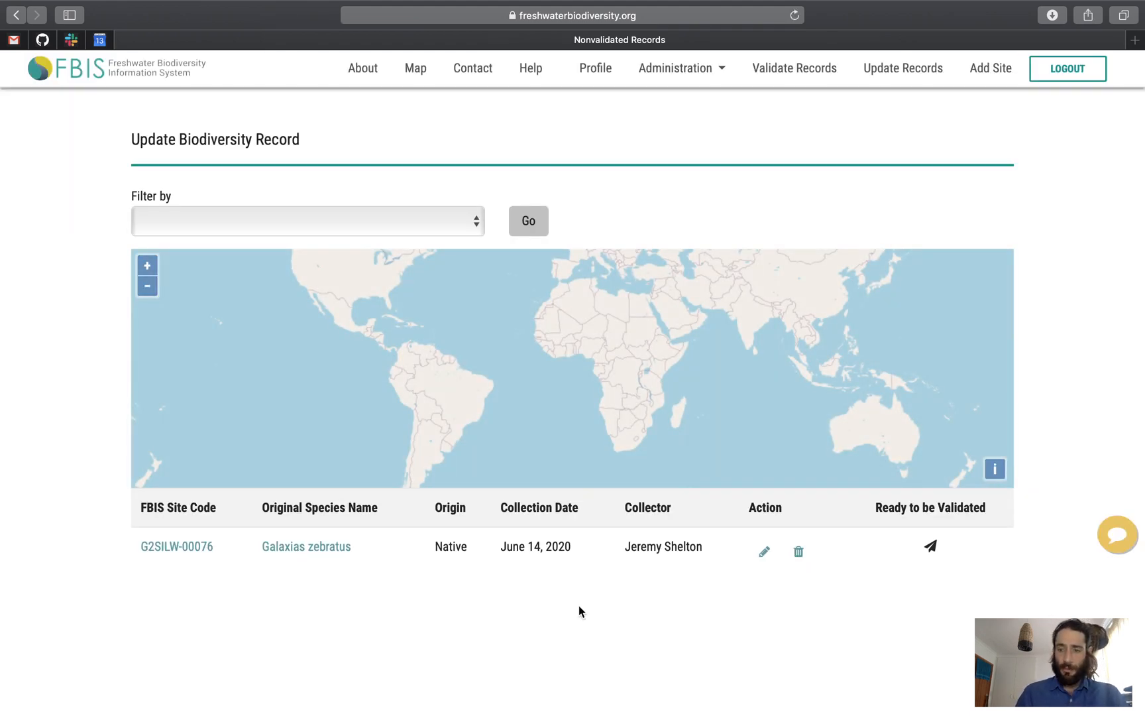
{"action": "left_click", "coordinate": [931, 546]}
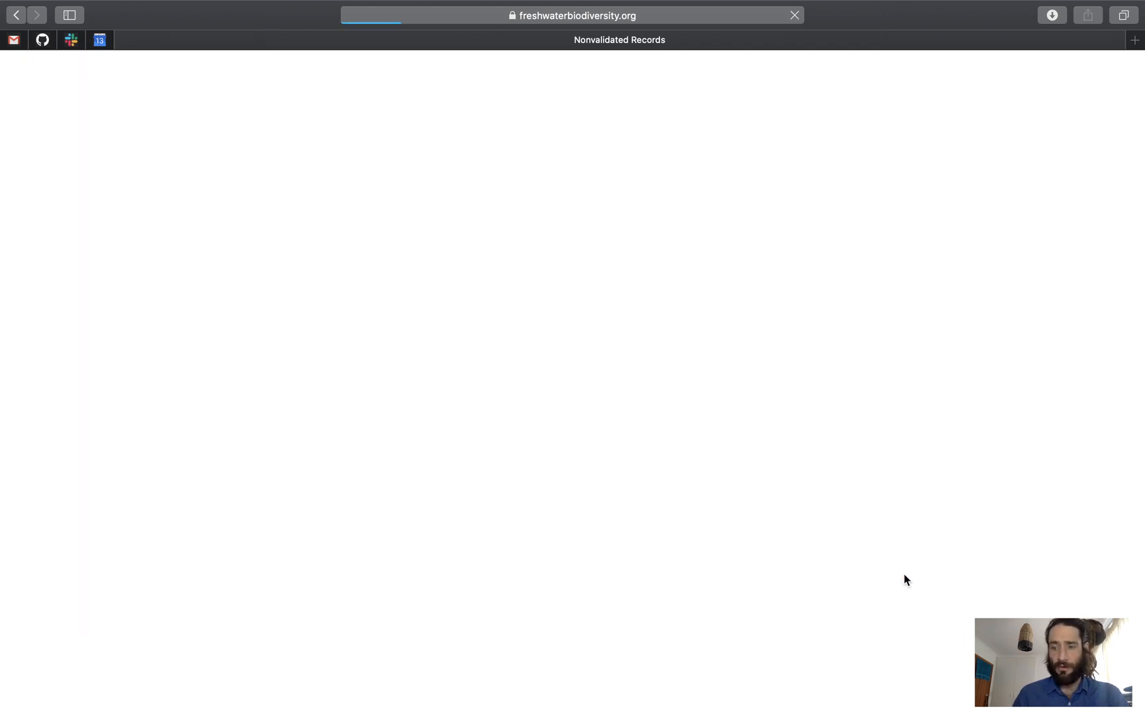